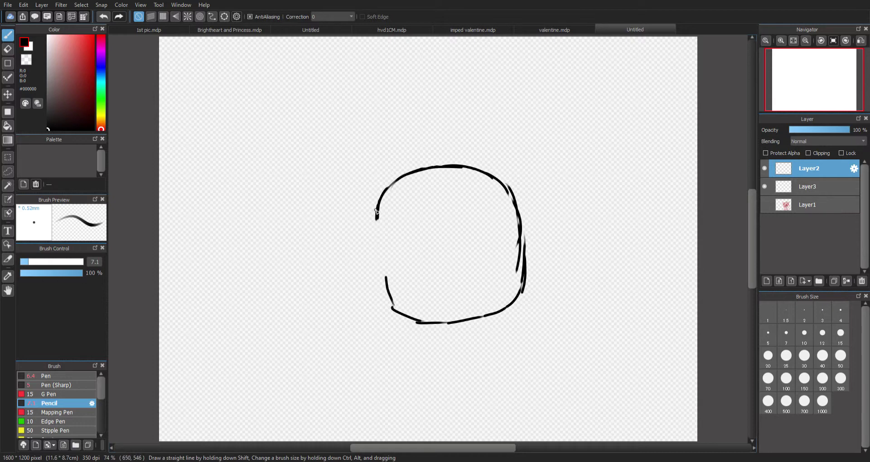
Step: Complete the pencil outline of the rounded head along its left side and lower-left corner
mouse_move(376, 211)
mouse_down()
mouse_move(370, 250)
mouse_move(385, 192)
mouse_up()
mouse_move(372, 226)
mouse_down()
mouse_move(367, 277)
mouse_move(368, 270)
mouse_move(382, 324)
mouse_up()
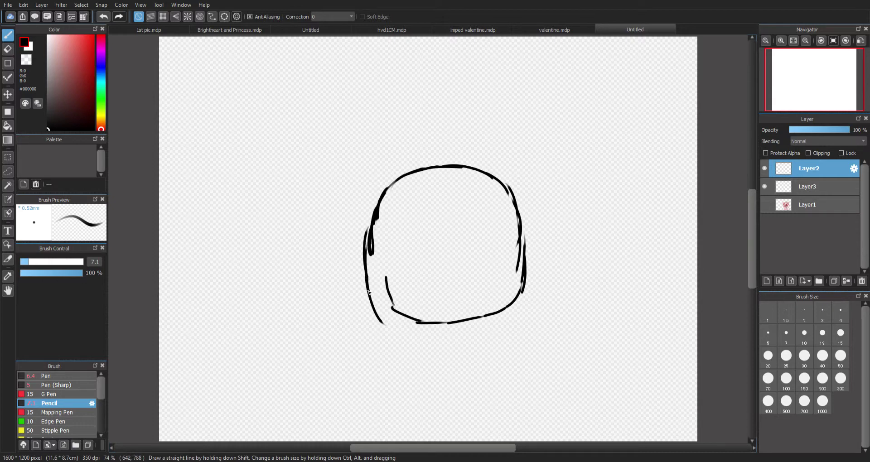
mouse_move(368, 292)
mouse_down()
mouse_move(383, 319)
mouse_move(460, 318)
mouse_up()
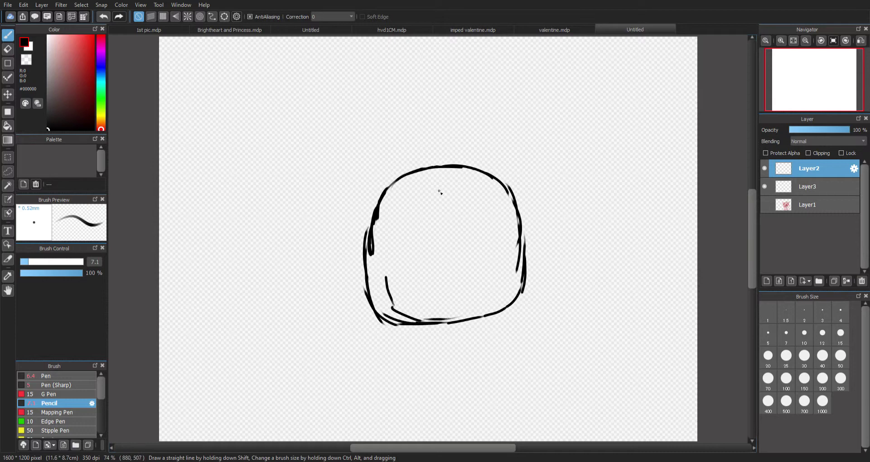
Step: Sketch a vertical centre guideline and a horizontal eye guideline across the head
drag(435, 167, 434, 233)
drag(434, 182, 447, 285)
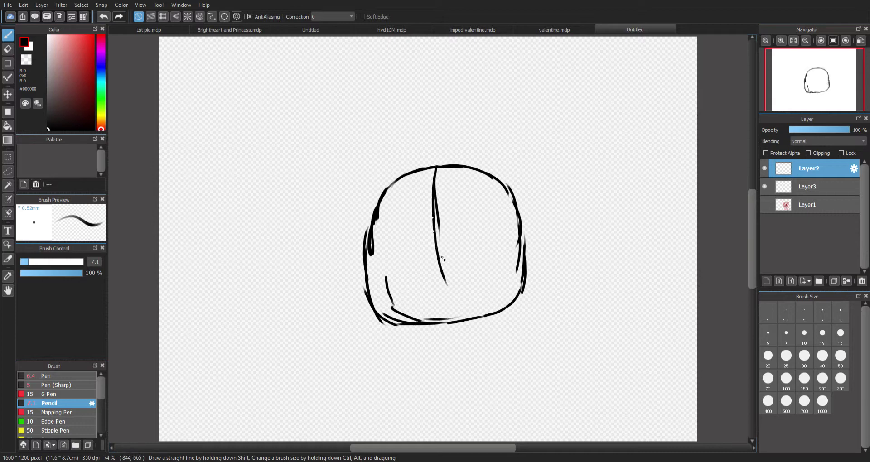
drag(441, 232, 443, 333)
mouse_move(436, 261)
mouse_down()
mouse_move(440, 320)
mouse_move(434, 218)
mouse_up()
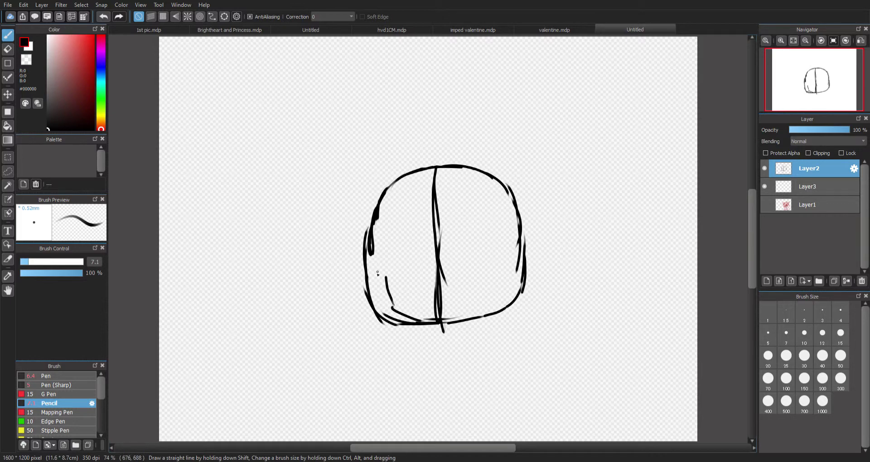
mouse_move(370, 271)
mouse_down()
mouse_move(412, 275)
mouse_move(368, 268)
mouse_move(415, 265)
mouse_move(451, 274)
mouse_move(433, 275)
mouse_move(525, 257)
mouse_up()
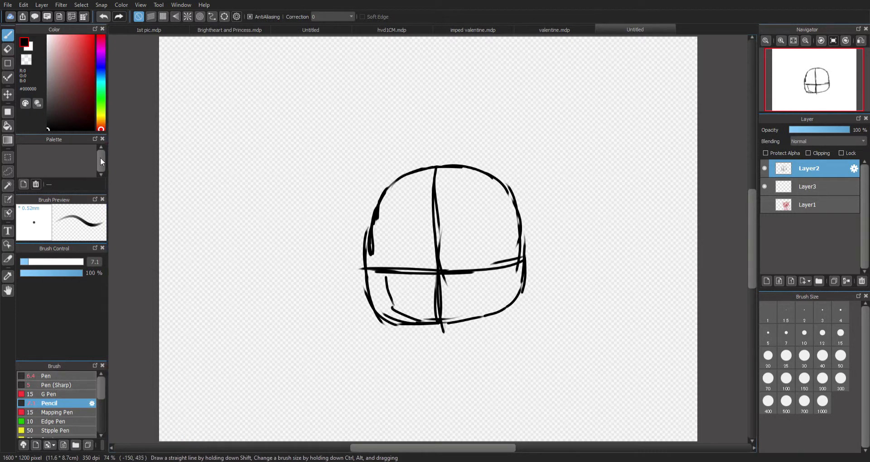
Step: Erase the stray pencil strokes inside the lower-left part of the head outline
key(e)
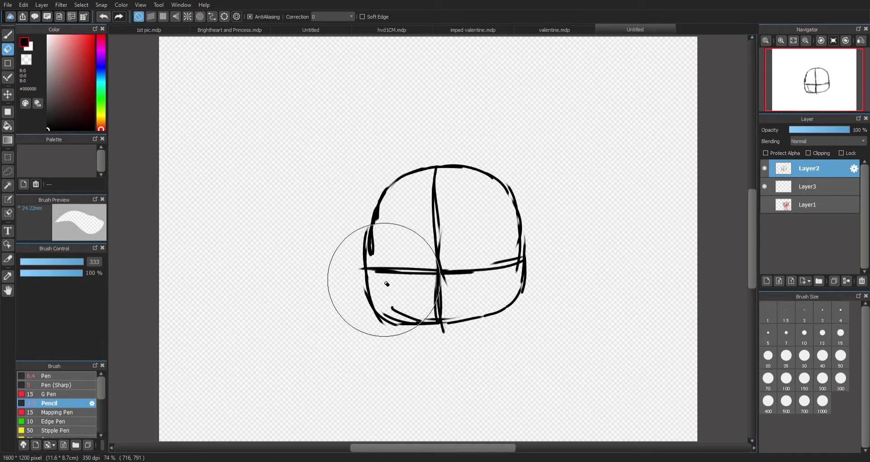
click(394, 308)
drag(395, 308, 426, 319)
key(b)
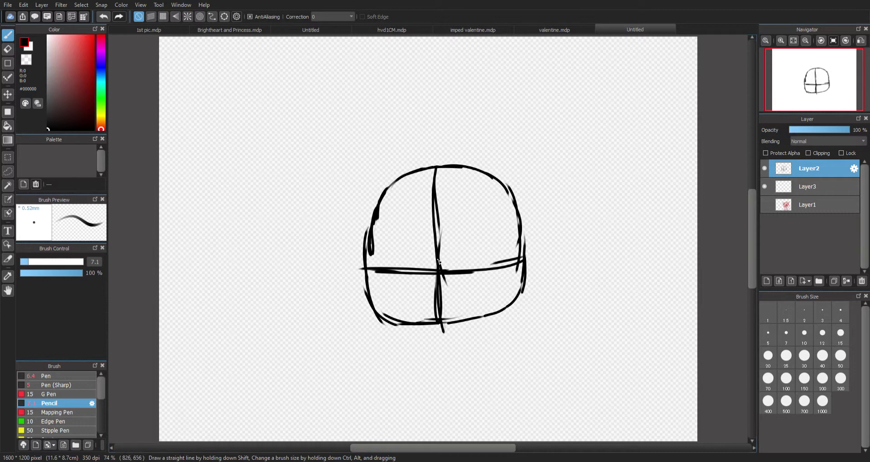
Step: Sketch two large rounded eyes over the horizontal guideline, one on each side of the centre line
mouse_move(448, 259)
mouse_down()
mouse_move(447, 246)
mouse_move(467, 224)
mouse_move(484, 223)
mouse_move(510, 251)
mouse_move(514, 272)
mouse_move(498, 290)
mouse_move(476, 296)
mouse_move(449, 284)
mouse_move(449, 238)
mouse_up()
mouse_move(423, 275)
mouse_down()
mouse_move(417, 249)
mouse_move(395, 232)
mouse_move(371, 235)
mouse_up()
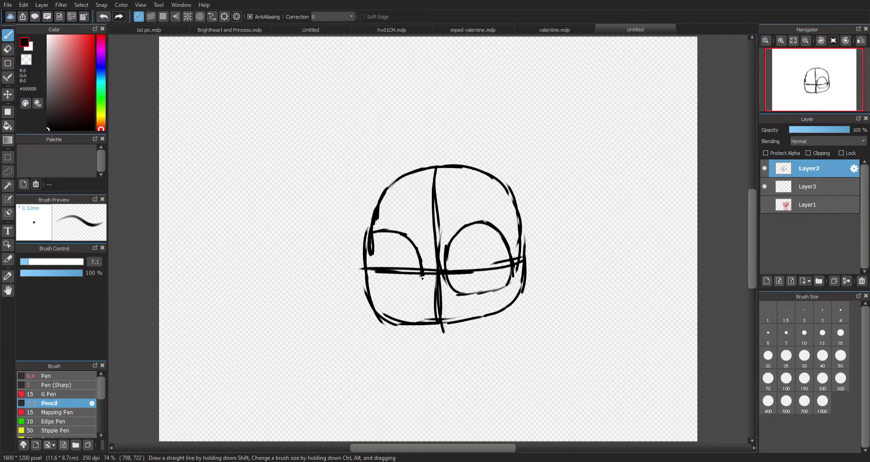
mouse_move(422, 278)
mouse_down()
mouse_move(414, 297)
mouse_move(374, 298)
mouse_up()
Step: Sketch the small nose and mouth near the centre line and pointed zigzag marks on both lower cheeks
mouse_move(434, 300)
mouse_down()
mouse_move(429, 290)
mouse_move(431, 303)
mouse_move(444, 307)
mouse_move(433, 313)
mouse_up()
key(ctrl+z)
drag(428, 315, 430, 308)
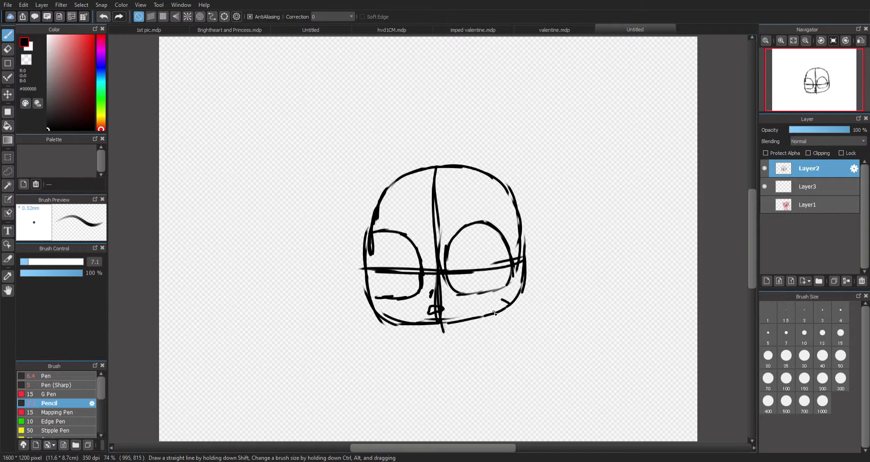
mouse_move(501, 300)
mouse_down()
mouse_move(502, 316)
mouse_move(487, 304)
mouse_move(483, 320)
mouse_up()
drag(384, 314, 412, 324)
Step: Sketch the hair around the head with a swept fringe and wavy side locks, plus the ear on the right
mouse_move(474, 179)
mouse_down()
mouse_move(466, 220)
mouse_move(476, 213)
mouse_move(463, 245)
mouse_move(459, 217)
mouse_move(418, 276)
mouse_move(425, 289)
mouse_move(414, 249)
mouse_up()
mouse_move(415, 281)
mouse_down()
mouse_move(411, 240)
mouse_move(411, 316)
mouse_move(361, 270)
mouse_move(371, 249)
mouse_move(371, 292)
mouse_move(396, 332)
mouse_move(383, 317)
mouse_move(388, 350)
mouse_move(373, 357)
mouse_move(377, 378)
mouse_move(359, 374)
mouse_move(355, 343)
mouse_move(350, 361)
mouse_move(345, 355)
mouse_move(374, 332)
mouse_move(364, 337)
mouse_move(366, 316)
mouse_move(370, 326)
mouse_move(341, 292)
mouse_move(341, 275)
mouse_move(347, 298)
mouse_move(343, 254)
mouse_move(342, 277)
mouse_move(355, 208)
mouse_move(345, 239)
mouse_move(360, 191)
mouse_move(399, 156)
mouse_move(494, 163)
mouse_move(525, 190)
mouse_move(534, 227)
mouse_up()
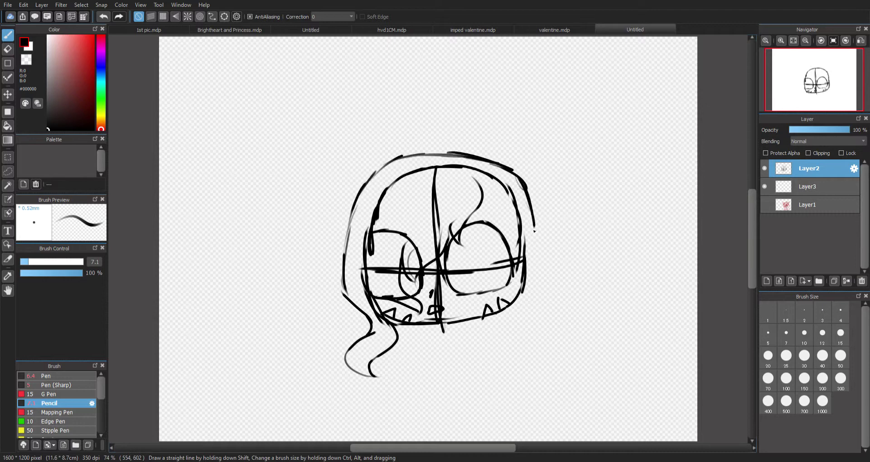
mouse_move(478, 178)
mouse_down()
mouse_move(495, 203)
mouse_move(507, 199)
mouse_move(519, 235)
mouse_move(510, 209)
mouse_move(524, 263)
mouse_move(523, 255)
mouse_move(508, 305)
mouse_move(526, 353)
mouse_move(540, 343)
mouse_move(525, 288)
mouse_move(528, 260)
mouse_move(541, 265)
mouse_move(527, 291)
mouse_move(531, 258)
mouse_move(535, 273)
mouse_move(519, 290)
mouse_up()
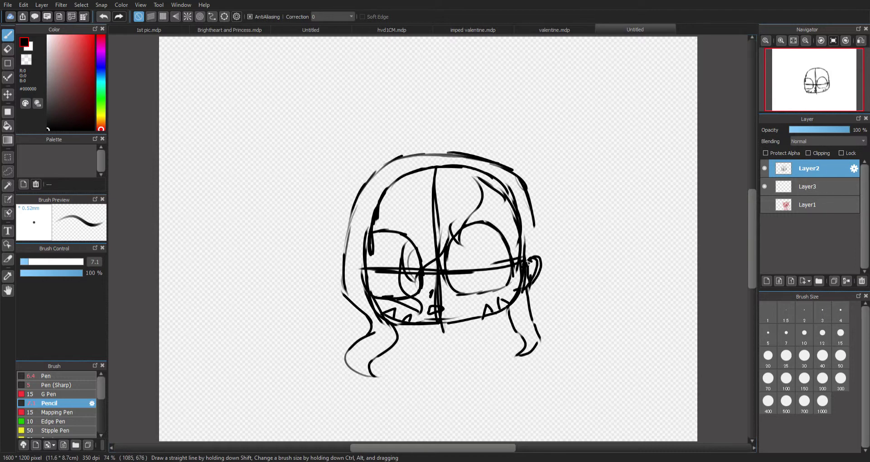
mouse_move(528, 262)
mouse_down()
mouse_move(523, 290)
mouse_move(524, 276)
mouse_move(540, 265)
mouse_up()
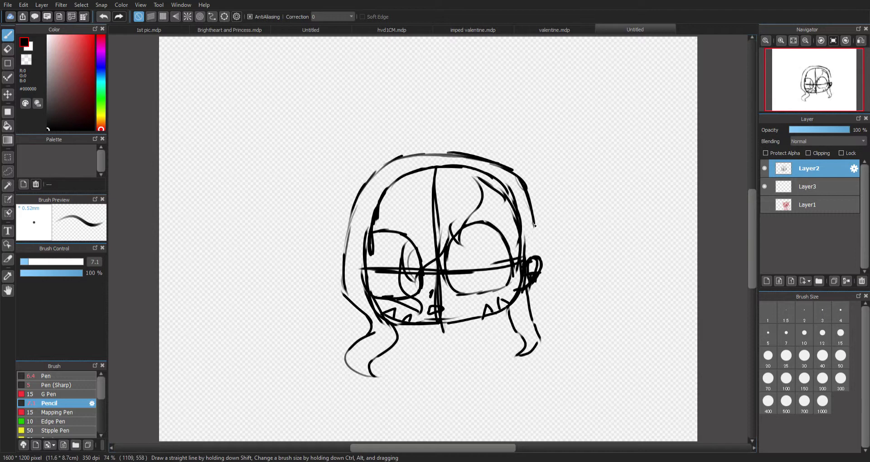
mouse_move(535, 224)
mouse_down()
mouse_move(537, 254)
mouse_move(539, 240)
mouse_up()
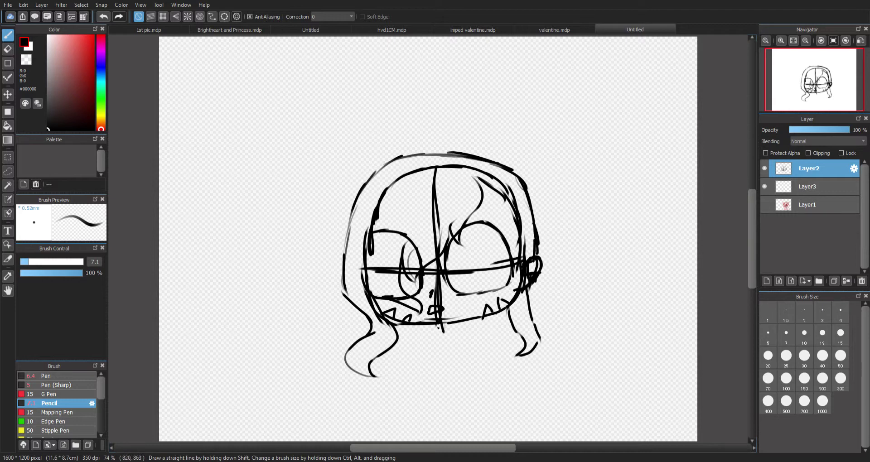
Step: Sketch the neck with a collar below the chin and add curved iris lines inside both eyes
mouse_move(437, 326)
mouse_down()
mouse_move(434, 340)
mouse_move(464, 337)
mouse_move(429, 357)
mouse_move(458, 347)
mouse_move(436, 356)
mouse_move(455, 330)
mouse_move(439, 336)
mouse_move(454, 324)
mouse_move(438, 325)
mouse_up()
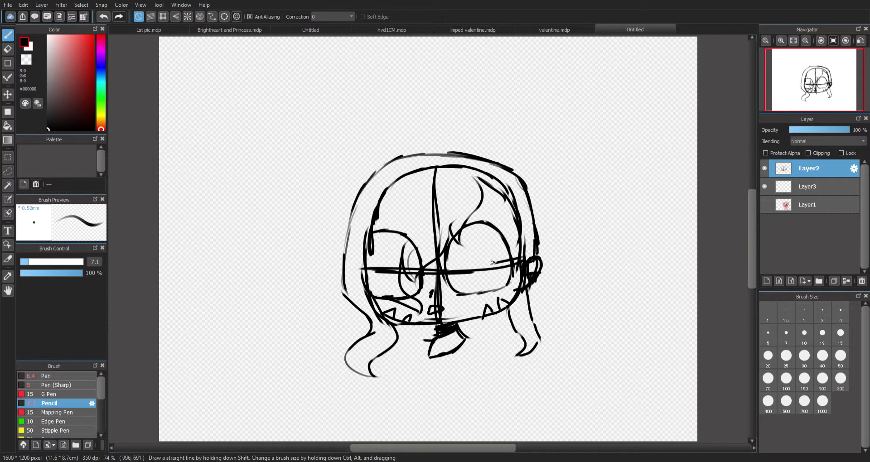
mouse_move(487, 288)
mouse_down()
mouse_move(494, 287)
mouse_move(486, 230)
mouse_up()
drag(486, 229, 494, 280)
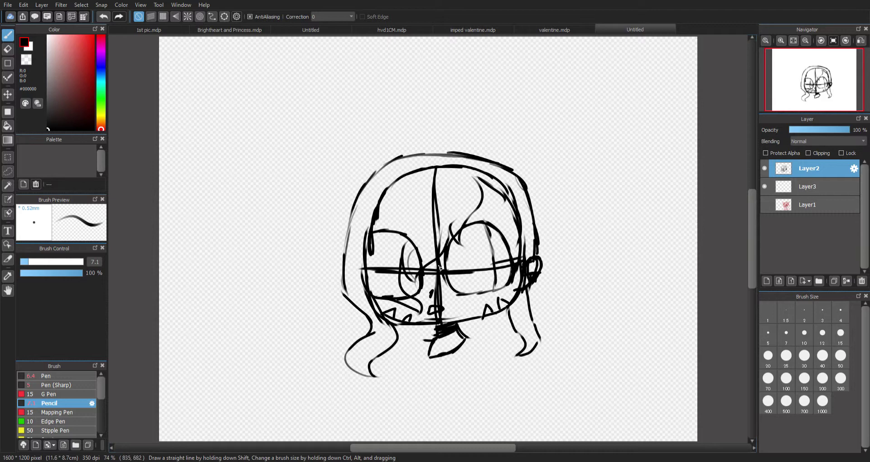
drag(377, 295, 379, 231)
Step: Sketch the torso below the neck, narrowing at the waist and flaring into the hips, redrawing the left hip line
mouse_move(422, 350)
mouse_down()
mouse_move(403, 383)
mouse_move(416, 404)
mouse_up()
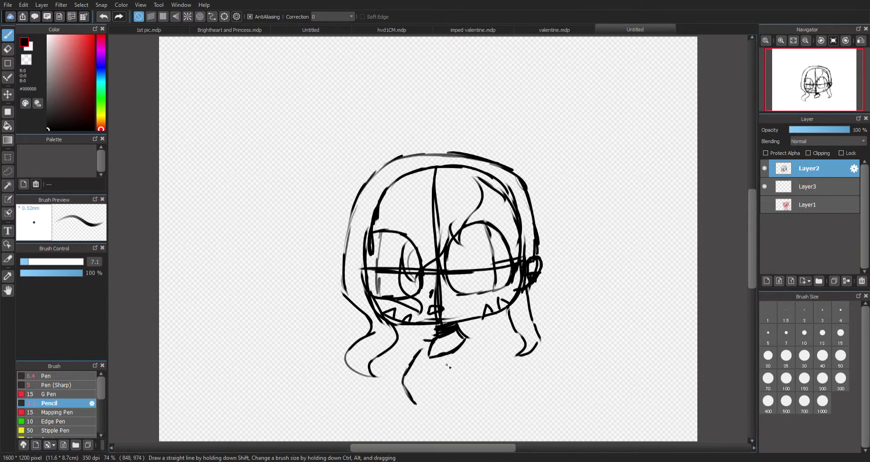
mouse_move(470, 352)
mouse_down()
mouse_move(473, 395)
mouse_move(457, 404)
mouse_up()
drag(416, 405, 426, 440)
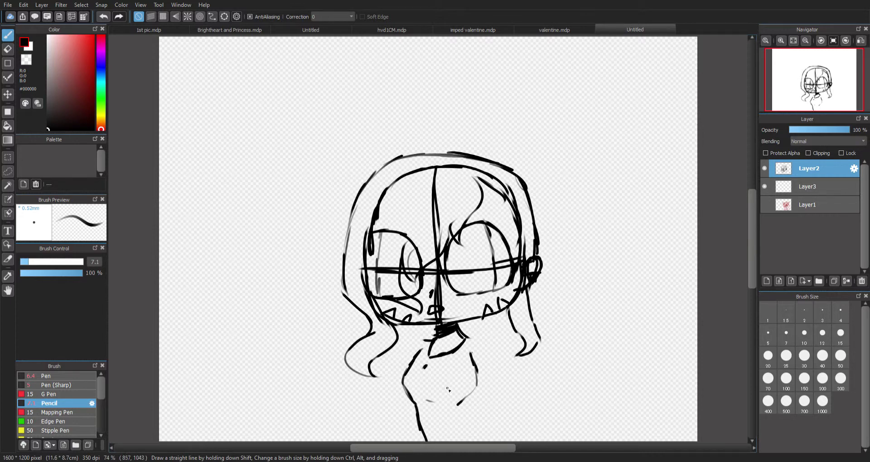
key(ctrl+z)
drag(414, 407, 411, 441)
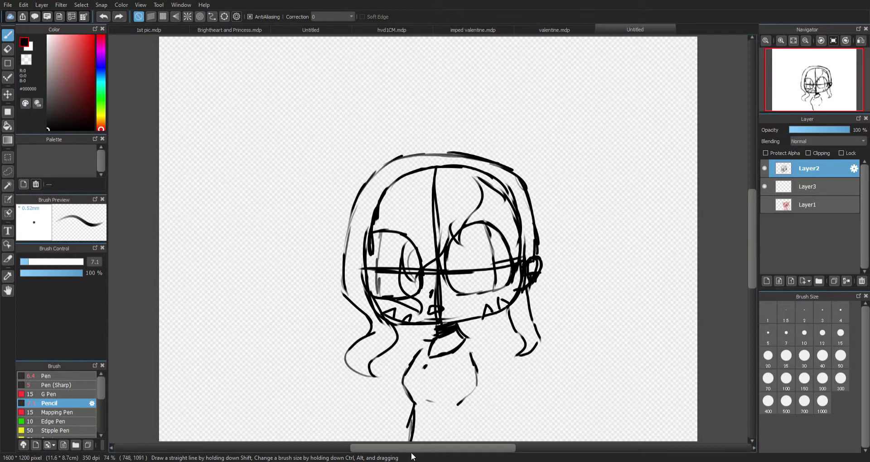
drag(458, 402, 470, 436)
Step: Sketch the sloping shoulders with a joint circle on each and the wide sleeve on the left arm
drag(433, 341, 405, 352)
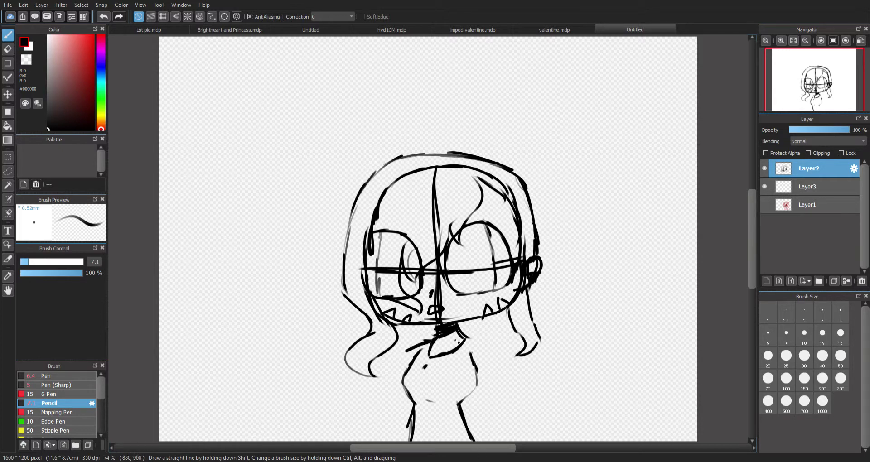
drag(465, 338, 480, 352)
mouse_move(415, 347)
mouse_down()
mouse_move(389, 401)
mouse_move(414, 418)
mouse_move(407, 360)
mouse_move(418, 364)
mouse_move(415, 349)
mouse_up()
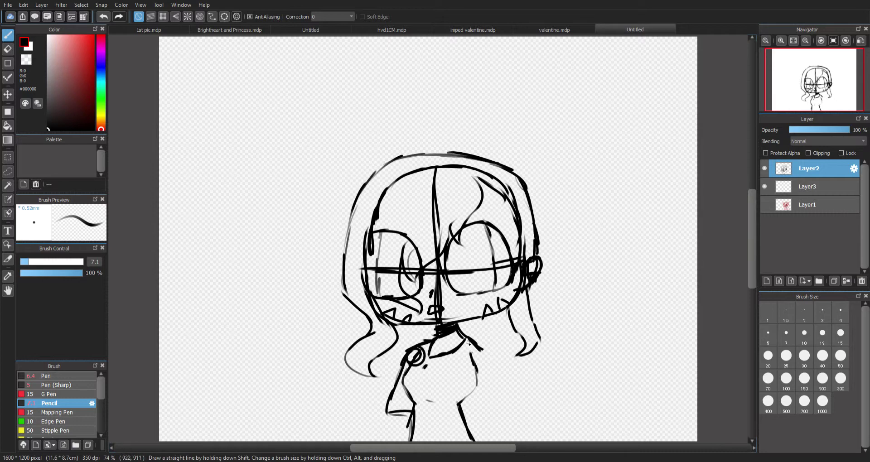
mouse_move(468, 343)
mouse_down()
mouse_move(478, 358)
mouse_move(462, 339)
mouse_up()
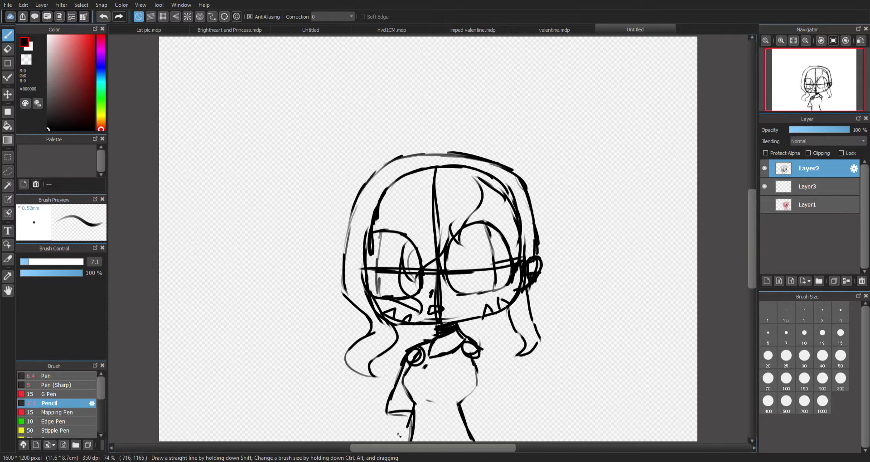
Step: Sketch the left forearm, a circle for each hand, and the horizontal line joining the hips
mouse_move(398, 437)
mouse_down()
mouse_move(392, 441)
mouse_move(404, 428)
mouse_move(385, 439)
mouse_move(391, 414)
mouse_up()
mouse_move(484, 424)
mouse_down()
mouse_move(491, 435)
mouse_move(481, 421)
mouse_up()
drag(407, 439, 485, 439)
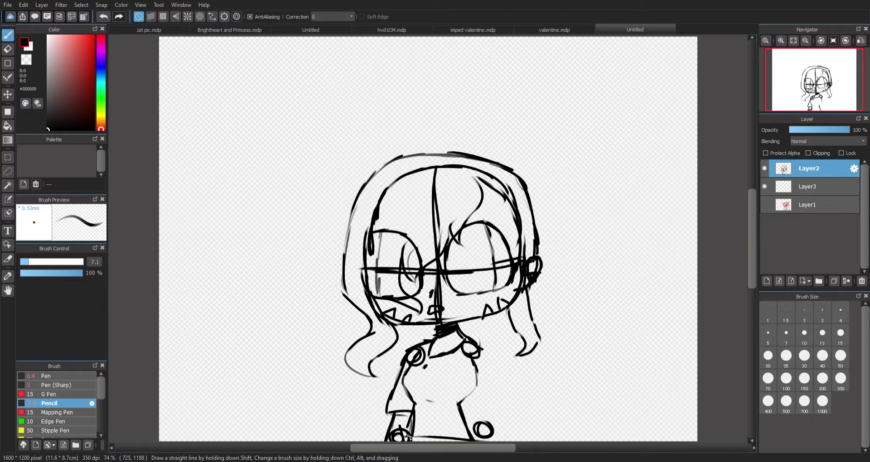
mouse_move(405, 436)
mouse_down()
mouse_move(473, 434)
mouse_move(489, 422)
mouse_up()
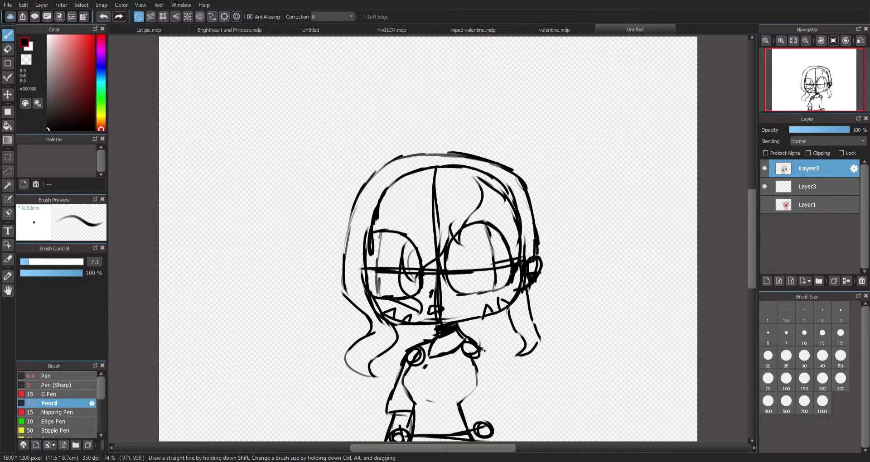
Step: Sketch the top's hem, the outer edge of the right sleeve, and the right forearm down to the hand
drag(396, 411, 485, 405)
drag(480, 349, 490, 367)
mouse_move(489, 377)
mouse_down()
mouse_move(496, 404)
mouse_move(463, 403)
mouse_move(474, 415)
mouse_move(491, 404)
mouse_move(499, 451)
mouse_up()
mouse_move(470, 409)
mouse_down()
mouse_move(469, 431)
mouse_move(470, 415)
mouse_up()
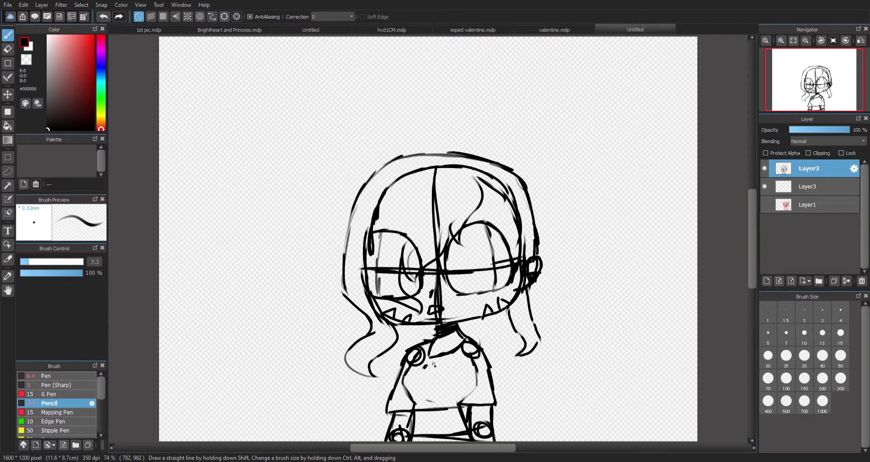
Step: Sketch a heart on the chest and light hair ends behind the shoulders
mouse_move(439, 361)
mouse_down()
mouse_move(447, 384)
mouse_move(423, 390)
mouse_up()
mouse_move(421, 363)
mouse_down()
mouse_move(412, 388)
mouse_move(405, 375)
mouse_move(417, 390)
mouse_move(406, 377)
mouse_move(422, 391)
mouse_up()
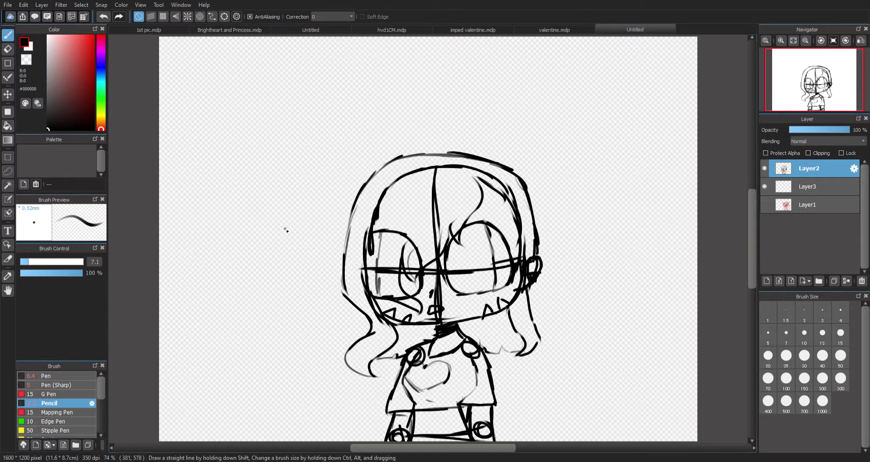
Step: Sketch a round speech bubble with a question mark to the left of the head, its tail pointing toward the character
mouse_move(308, 272)
mouse_down()
mouse_move(299, 252)
mouse_move(271, 259)
mouse_up()
mouse_move(230, 225)
mouse_down()
mouse_move(249, 185)
mouse_move(302, 239)
mouse_move(223, 219)
mouse_move(244, 200)
mouse_up()
mouse_move(274, 264)
mouse_down()
mouse_move(267, 248)
mouse_move(289, 245)
mouse_up()
mouse_move(256, 210)
mouse_down()
mouse_move(270, 198)
mouse_move(255, 234)
mouse_up()
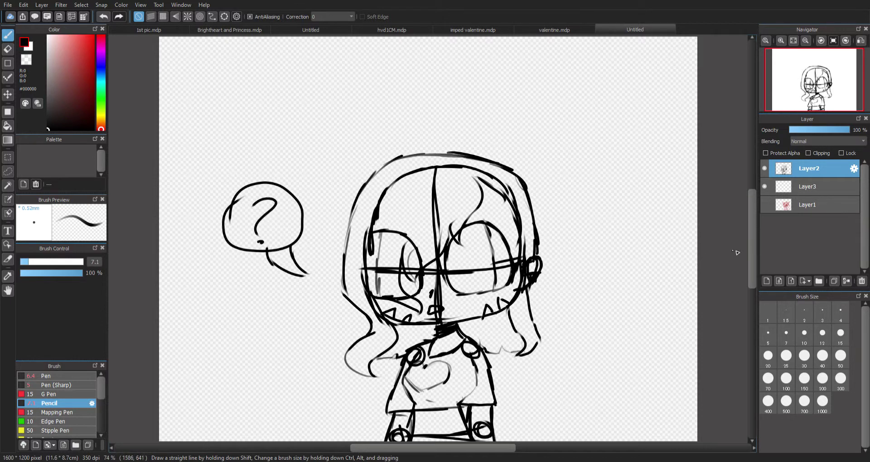
Step: Lower the opacity of the sketch on Layer2 to 57% and delete Layer3 and Layer1
drag(833, 129, 824, 129)
click(793, 187)
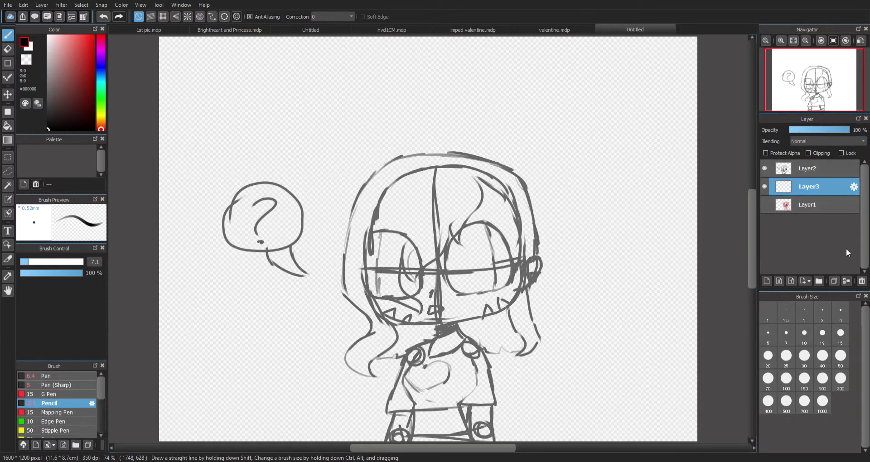
click(862, 281)
click(821, 194)
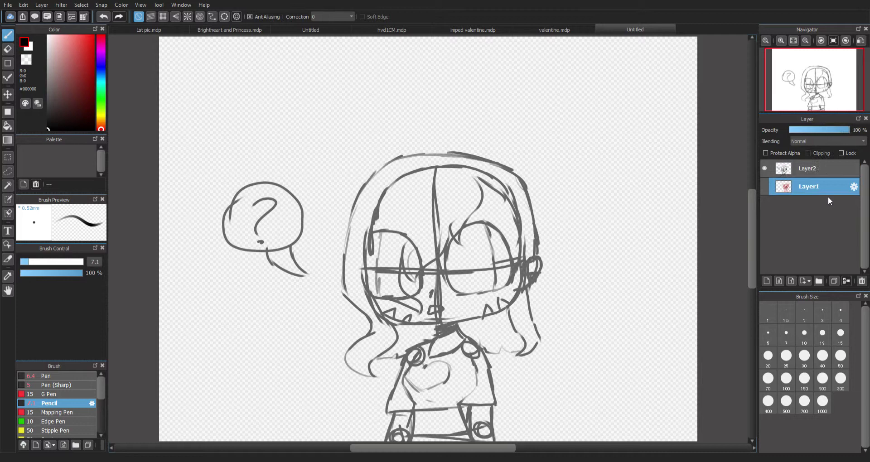
click(861, 281)
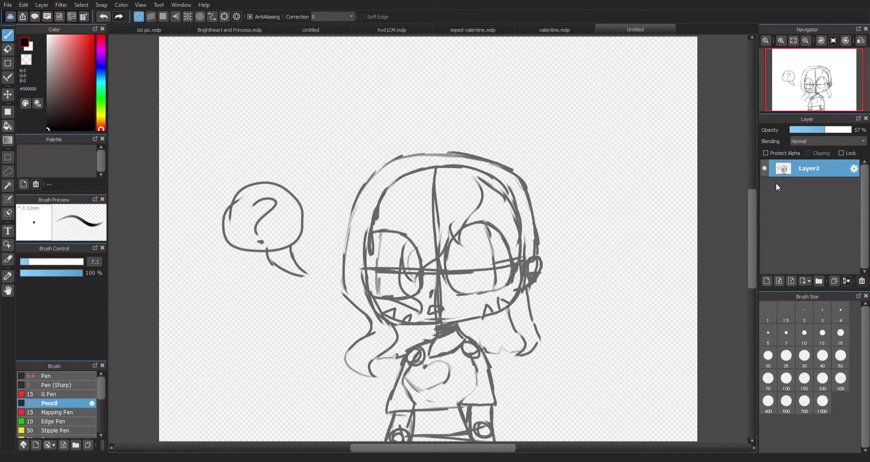
Step: Add a new layer above the sketch and ink the fringe strands across the face with the Pen brush
click(766, 281)
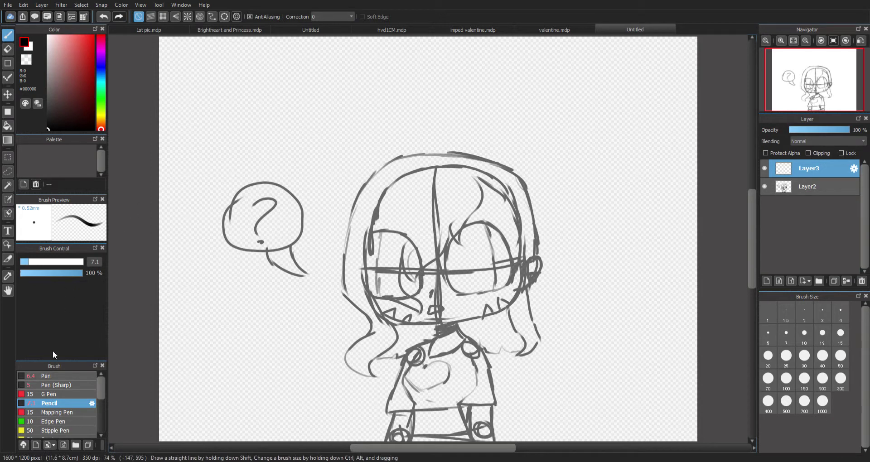
click(61, 376)
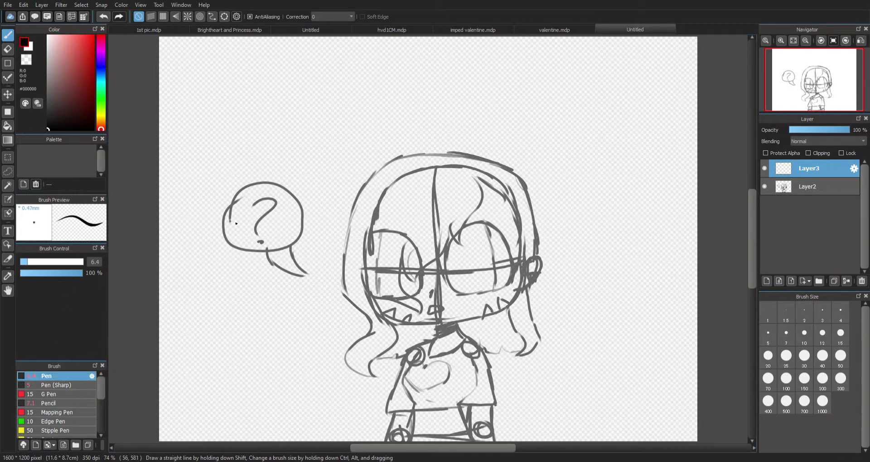
mouse_move(478, 180)
mouse_down()
mouse_move(467, 221)
mouse_move(447, 228)
mouse_move(444, 260)
mouse_move(413, 273)
mouse_move(421, 292)
mouse_move(405, 281)
mouse_move(402, 251)
mouse_move(398, 281)
mouse_move(426, 313)
mouse_move(404, 319)
mouse_move(416, 319)
mouse_move(417, 310)
mouse_move(372, 298)
mouse_move(375, 271)
mouse_up()
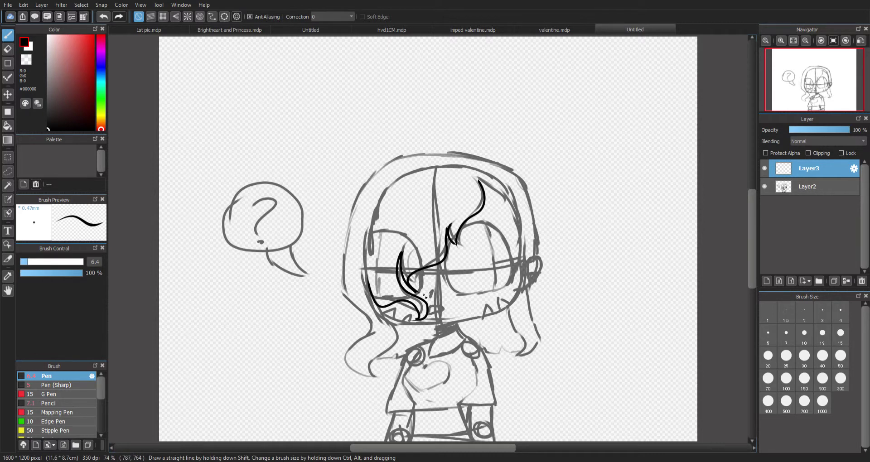
key(ctrl+z)
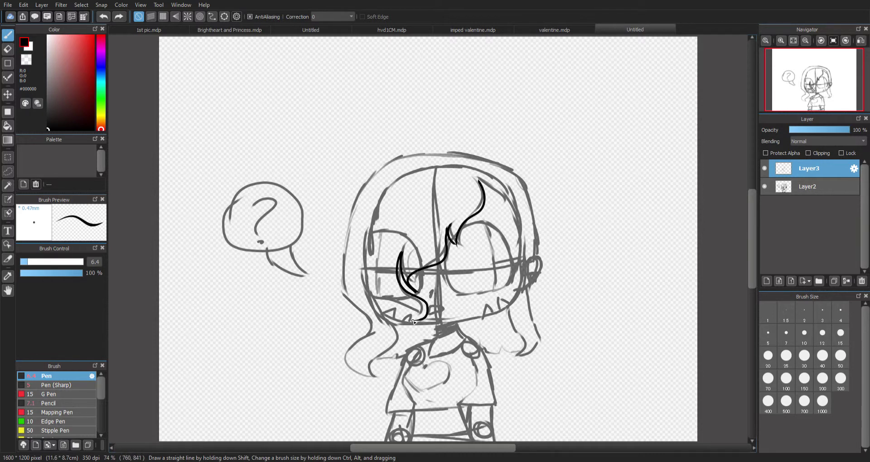
drag(412, 321, 372, 298)
Step: Ink the outer hair outline, the wavy side locks and the ear on the right over the sketch
mouse_move(375, 302)
mouse_down()
mouse_move(394, 341)
mouse_move(371, 373)
mouse_move(383, 379)
mouse_move(376, 380)
mouse_move(345, 362)
mouse_move(354, 338)
mouse_move(370, 330)
mouse_move(342, 294)
mouse_move(343, 242)
mouse_move(359, 184)
mouse_move(393, 152)
mouse_move(468, 148)
mouse_move(512, 169)
mouse_move(534, 207)
mouse_move(534, 257)
mouse_up()
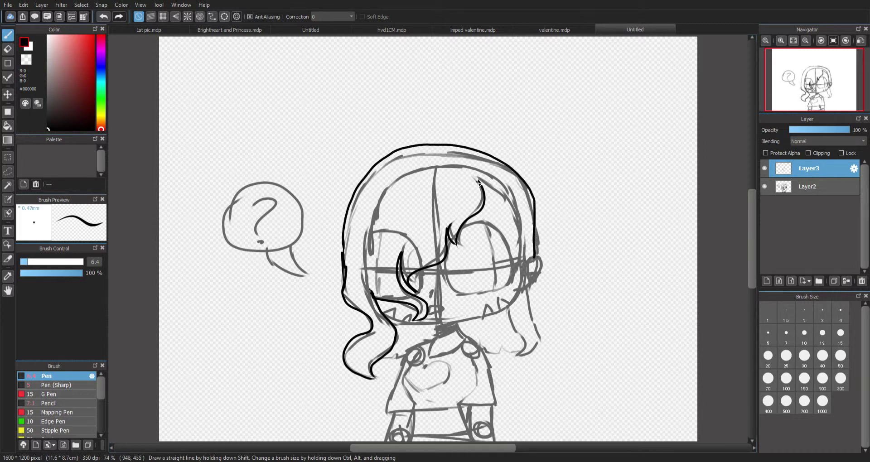
mouse_move(478, 182)
mouse_down()
mouse_move(518, 214)
mouse_move(527, 274)
mouse_move(511, 303)
mouse_move(514, 360)
mouse_move(528, 357)
mouse_move(539, 330)
mouse_move(530, 298)
mouse_move(536, 246)
mouse_move(543, 266)
mouse_move(534, 277)
mouse_up()
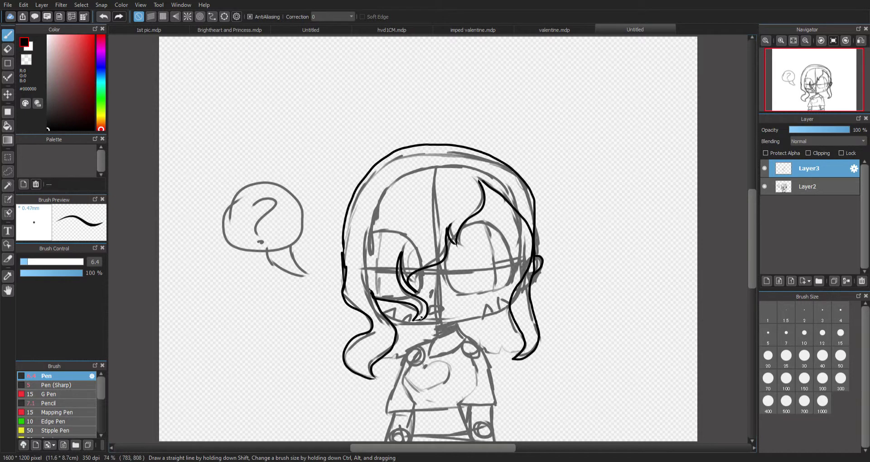
Step: Ink the jawline with its cheek spikes, the small open mouth and both eyes over the sketch
mouse_move(385, 323)
mouse_down()
mouse_move(442, 326)
mouse_move(488, 317)
mouse_move(510, 302)
mouse_move(499, 293)
mouse_move(497, 318)
mouse_move(486, 304)
mouse_move(480, 321)
mouse_up()
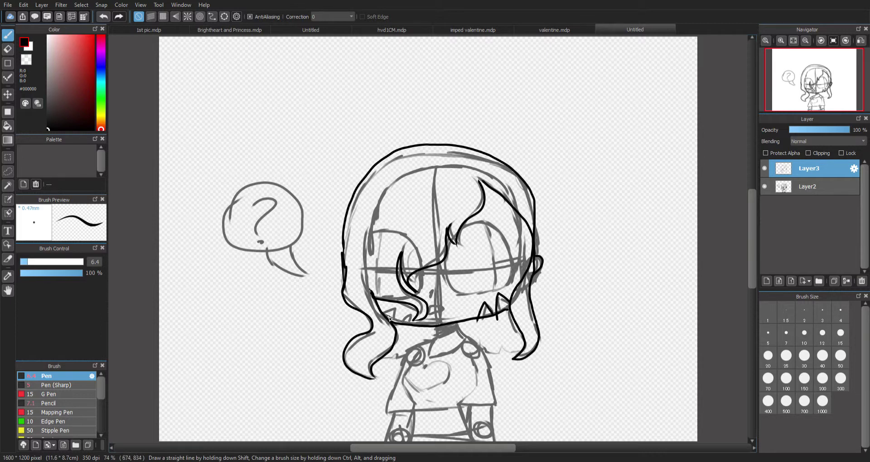
mouse_move(385, 319)
mouse_down()
mouse_move(398, 311)
mouse_move(400, 324)
mouse_move(414, 322)
mouse_up()
mouse_move(434, 316)
mouse_down()
mouse_move(447, 310)
mouse_move(451, 317)
mouse_move(437, 318)
mouse_move(430, 291)
mouse_up()
mouse_move(446, 275)
mouse_down()
mouse_move(447, 242)
mouse_move(471, 222)
mouse_move(491, 229)
mouse_move(508, 254)
mouse_move(509, 281)
mouse_move(484, 289)
mouse_move(447, 275)
mouse_up()
drag(498, 290, 488, 229)
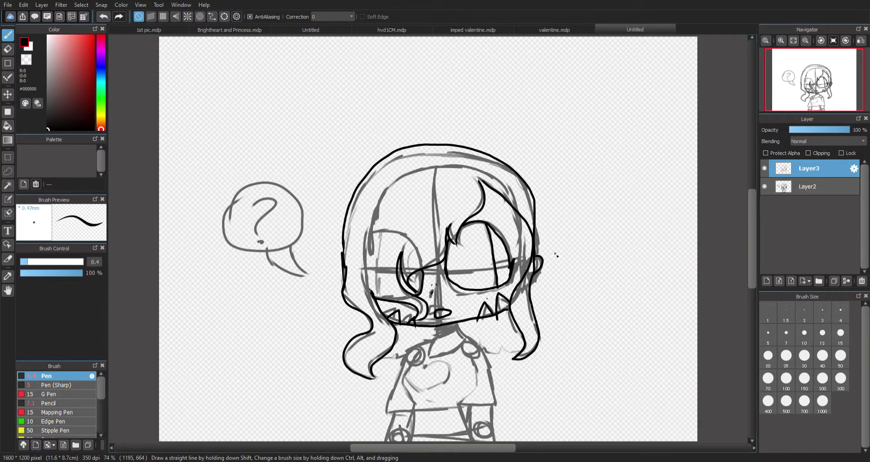
Step: Refine the hair lines beside the larger eye and ear, and ink a small detached curl above the head
mouse_move(482, 181)
mouse_down()
mouse_move(514, 221)
mouse_move(520, 263)
mouse_move(509, 301)
mouse_up()
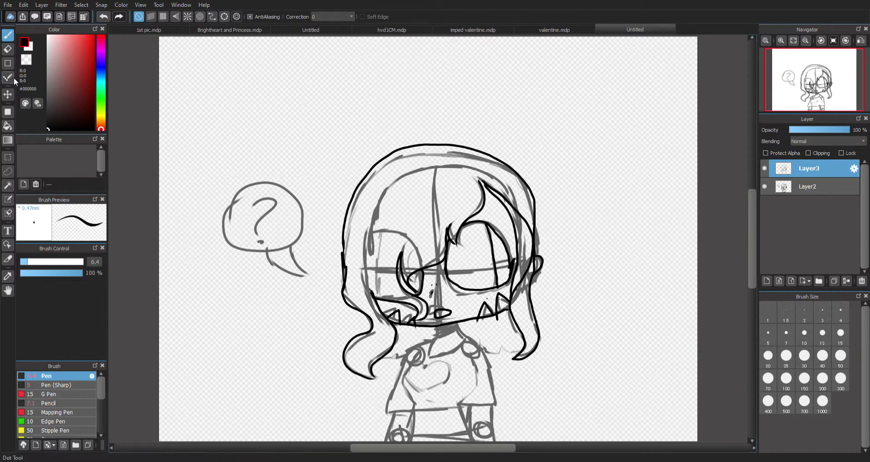
click(7, 50)
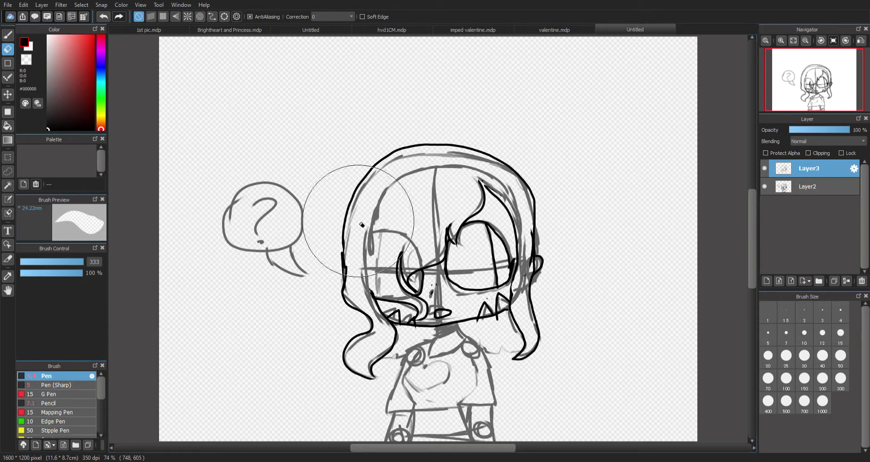
click(6, 34)
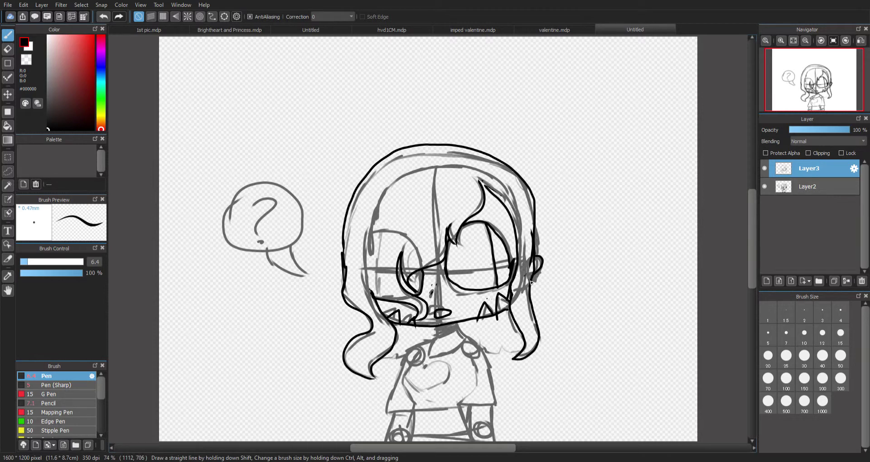
drag(531, 282, 536, 252)
click(8, 48)
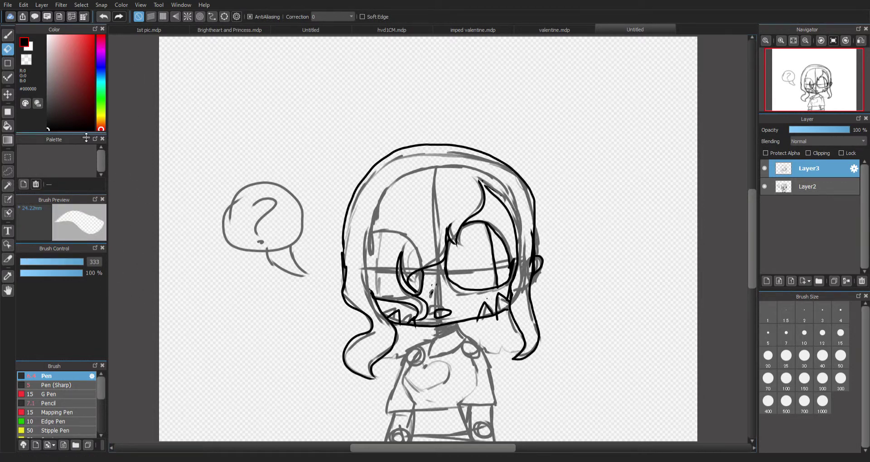
click(7, 35)
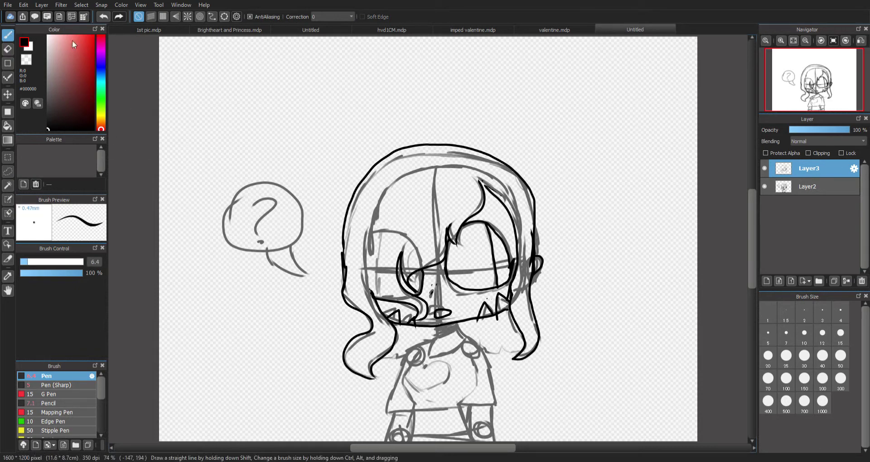
mouse_move(497, 145)
mouse_down()
mouse_move(537, 143)
mouse_move(520, 157)
mouse_move(494, 148)
mouse_move(506, 142)
mouse_move(525, 162)
mouse_move(487, 140)
mouse_up()
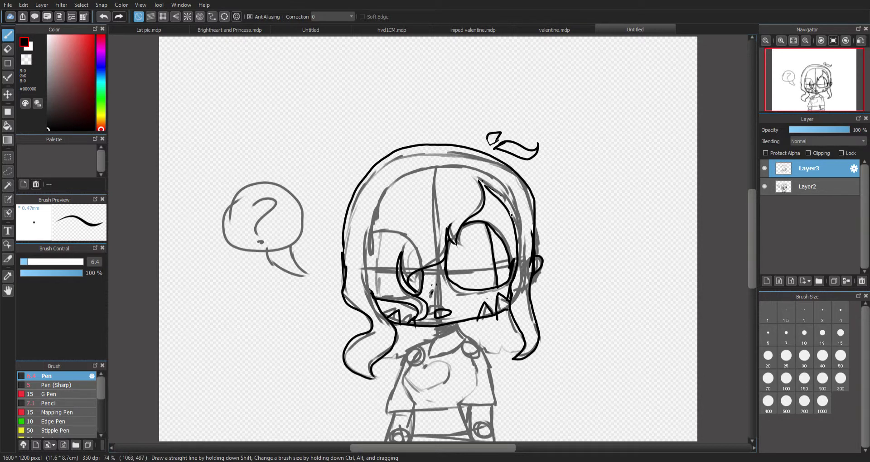
Step: Ink the neck, collar, torso, flared sleeves and arms over the body sketch
mouse_move(434, 330)
mouse_down()
mouse_move(427, 357)
mouse_move(461, 343)
mouse_move(465, 336)
mouse_move(450, 332)
mouse_up()
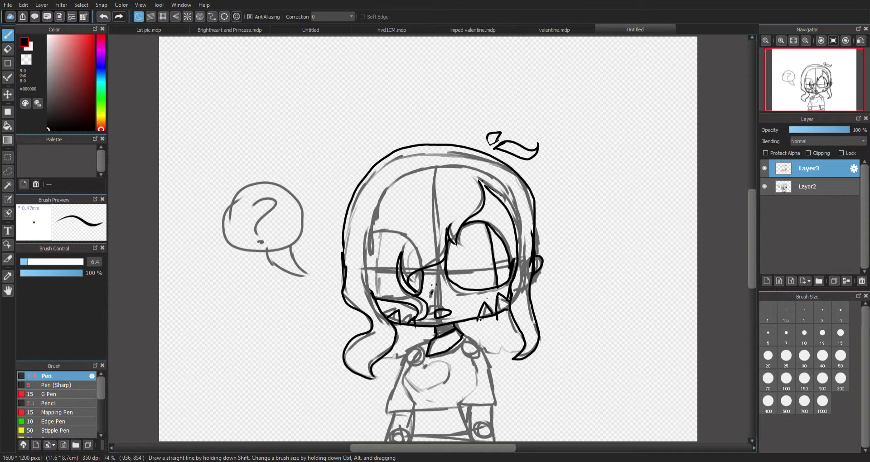
mouse_move(419, 353)
mouse_down()
mouse_move(398, 384)
mouse_move(416, 410)
mouse_move(413, 443)
mouse_up()
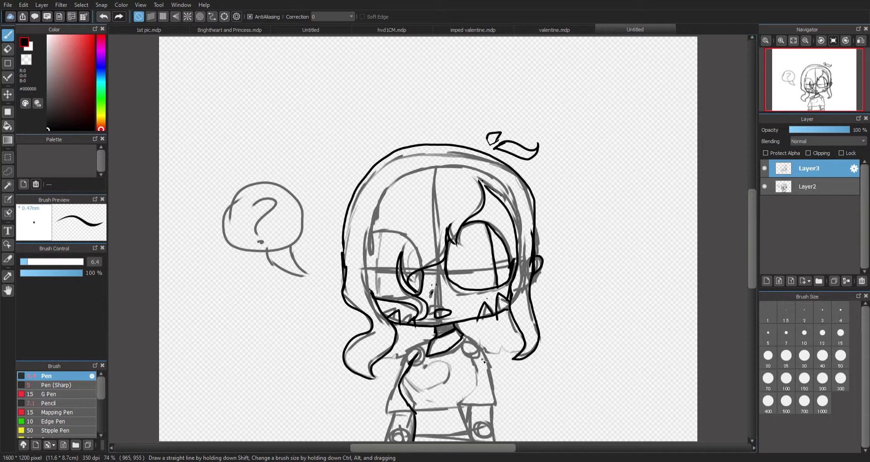
mouse_move(469, 359)
mouse_down()
mouse_move(477, 385)
mouse_move(459, 408)
mouse_up()
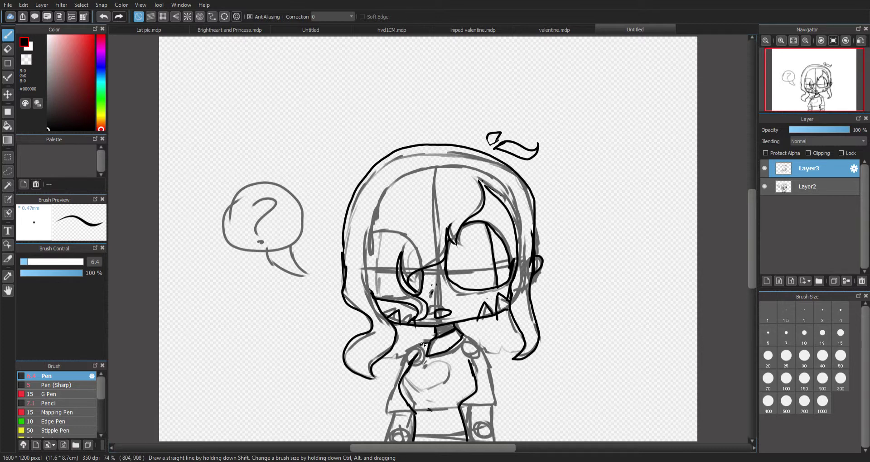
mouse_move(397, 369)
mouse_down()
mouse_move(372, 411)
mouse_move(416, 415)
mouse_up()
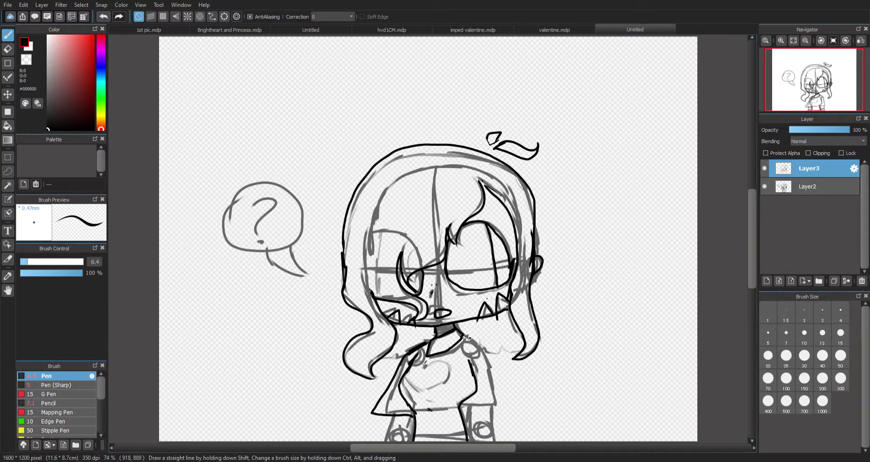
drag(477, 348, 488, 385)
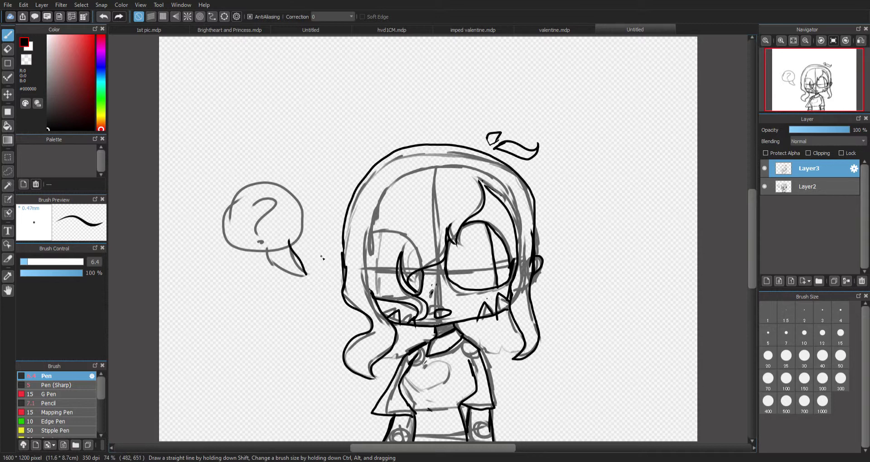
Step: Undo the last tail stroke and ink the speech bubble with its pointed tail and question mark
key(ctrl+z)
drag(307, 273, 291, 246)
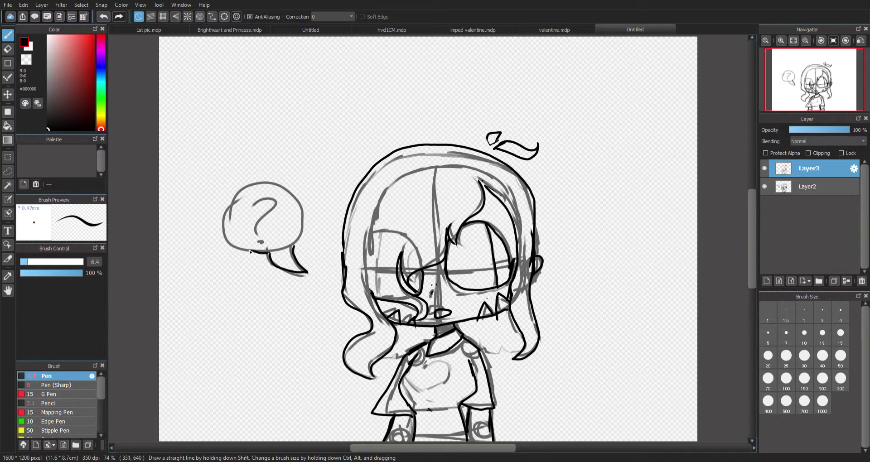
mouse_move(250, 251)
mouse_down()
mouse_move(249, 198)
mouse_move(288, 193)
mouse_move(311, 215)
mouse_up()
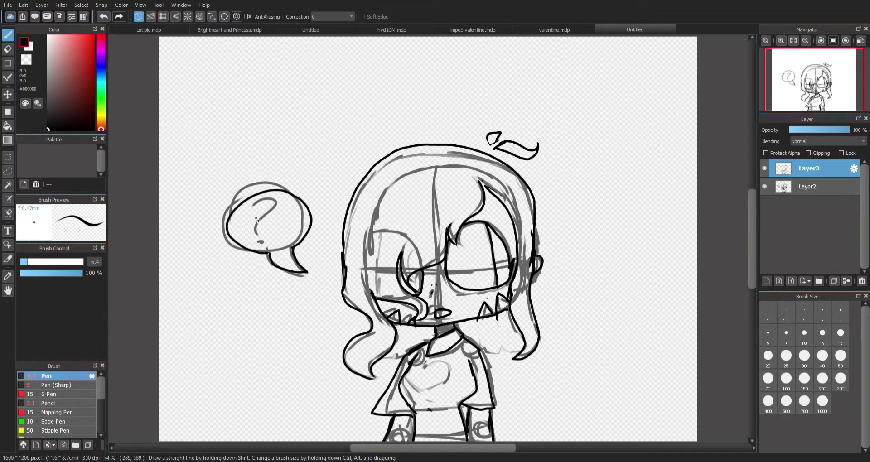
drag(256, 219, 270, 226)
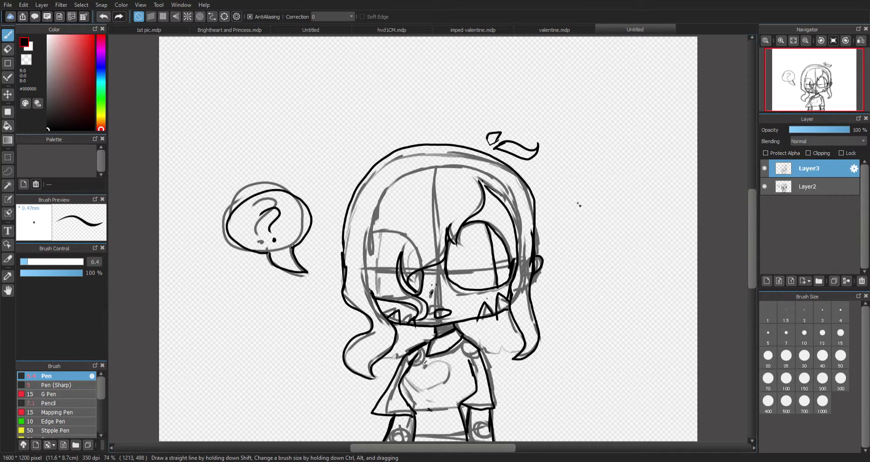
Step: Hide the sketch on Layer2 and erase the stray specks around the fringe on the line art
click(764, 186)
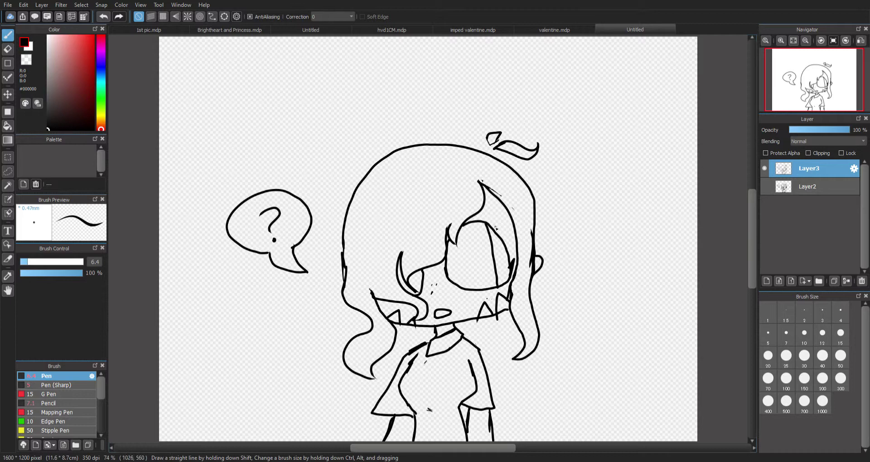
key(e)
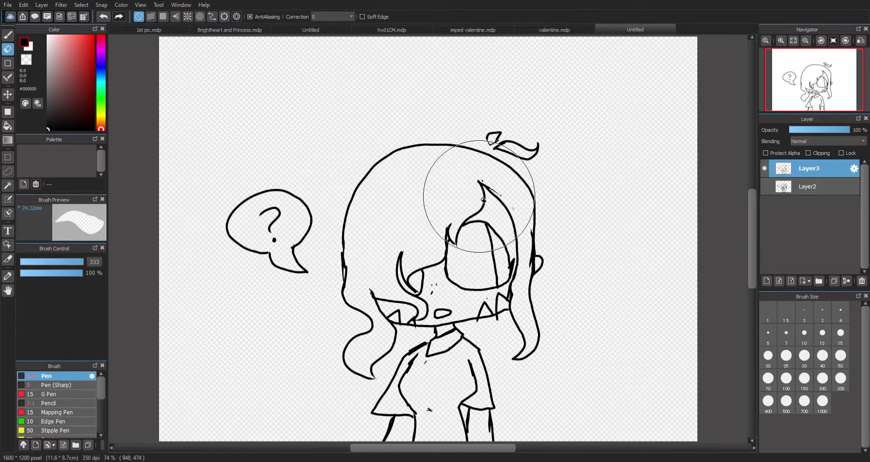
mouse_move(499, 194)
mouse_down()
mouse_move(495, 177)
mouse_move(475, 167)
mouse_move(517, 211)
mouse_up()
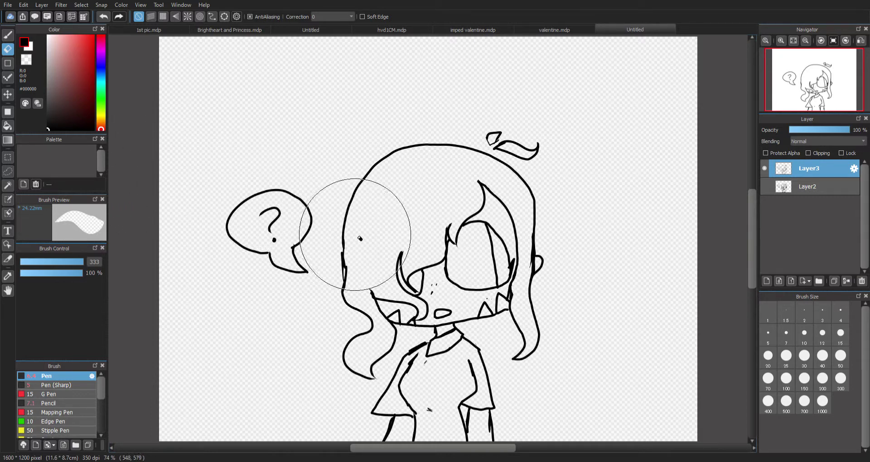
Step: Add a new layer between the line art and the sketch, and set the brush to size 59 and pale blue #CCEDF2
click(836, 190)
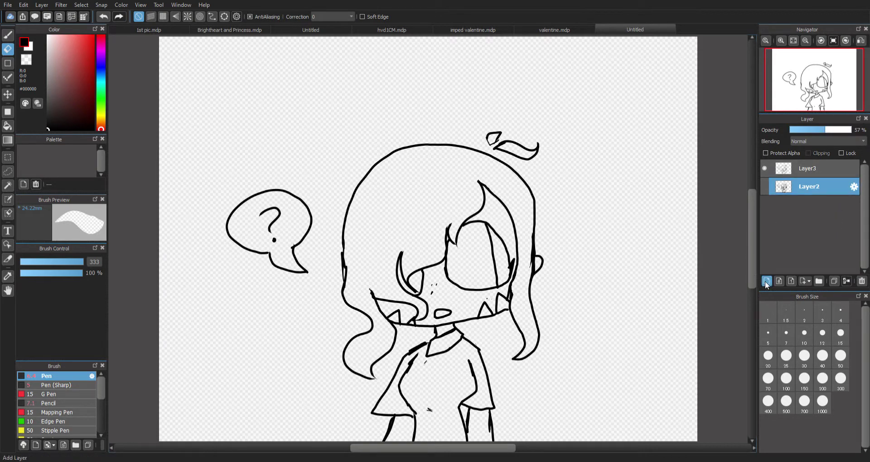
click(766, 281)
key(b)
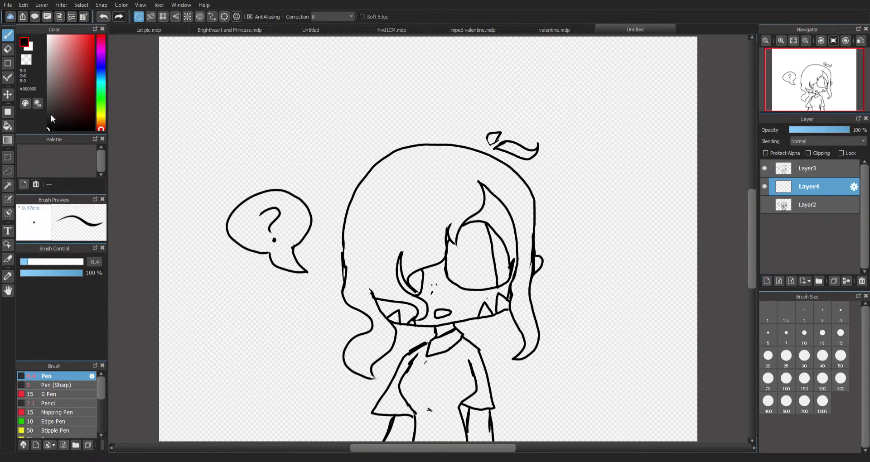
drag(51, 265, 69, 262)
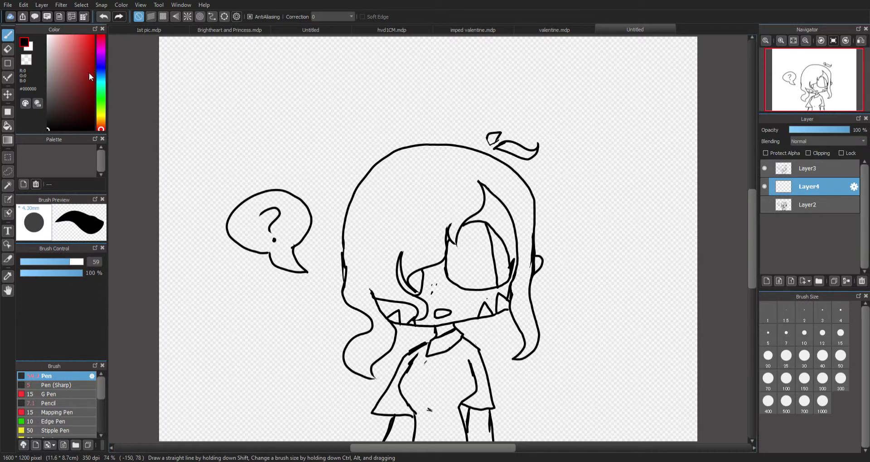
click(101, 81)
click(50, 40)
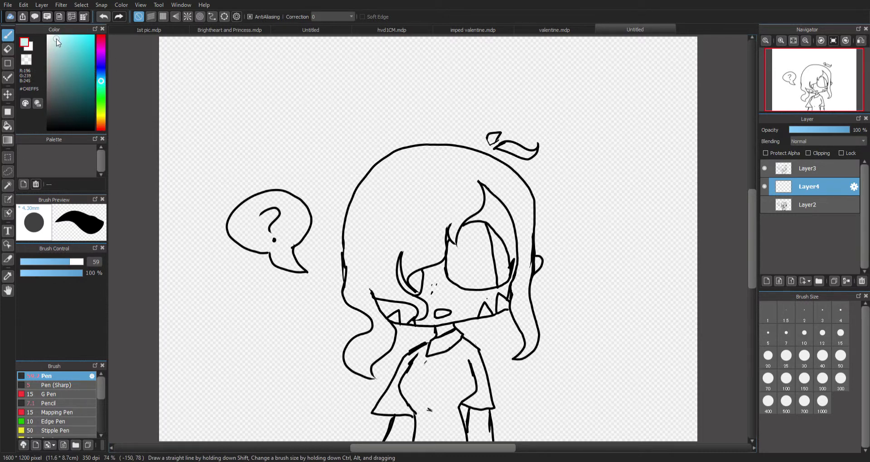
drag(56, 39, 54, 39)
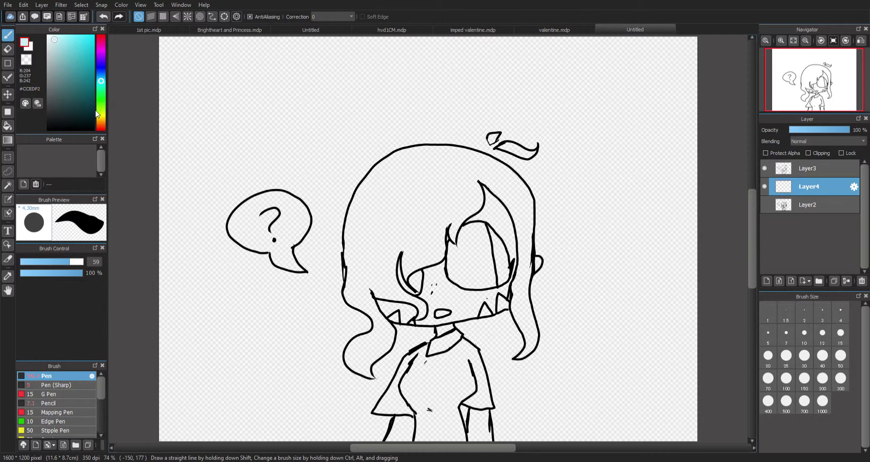
Step: Select the hair area with the Magic Wand and paint it fully pale blue, enlarging the brush to 1000
key(w)
click(385, 198)
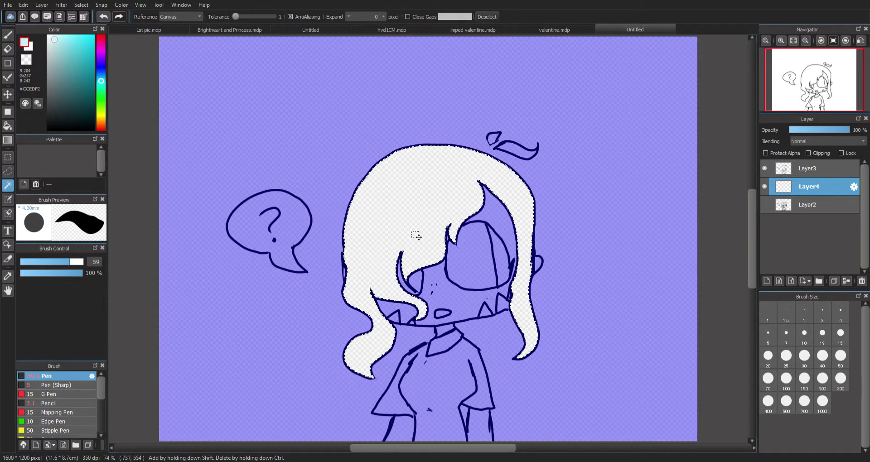
key(b)
mouse_move(428, 223)
mouse_down()
mouse_move(396, 238)
mouse_move(437, 282)
mouse_move(385, 287)
mouse_move(421, 246)
mouse_move(353, 281)
mouse_up()
click(827, 398)
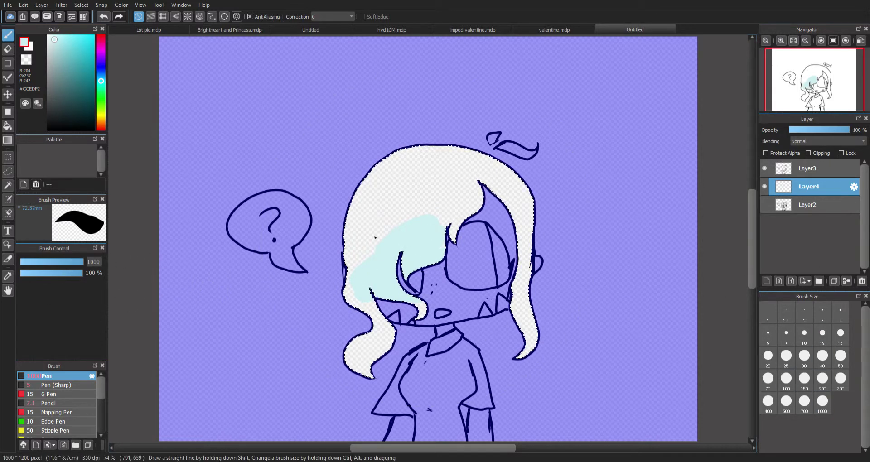
mouse_move(371, 233)
mouse_down()
mouse_move(433, 244)
mouse_move(358, 253)
mouse_move(516, 299)
mouse_up()
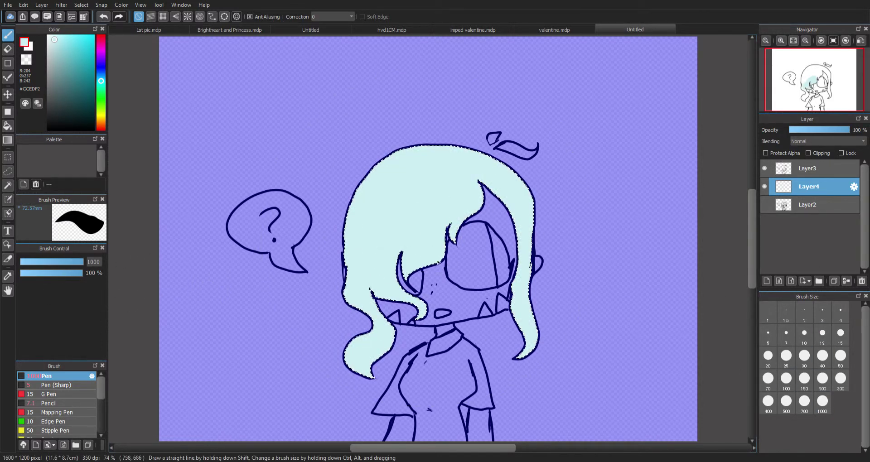
Step: Select the neck area and paint it black
key(w)
click(455, 332)
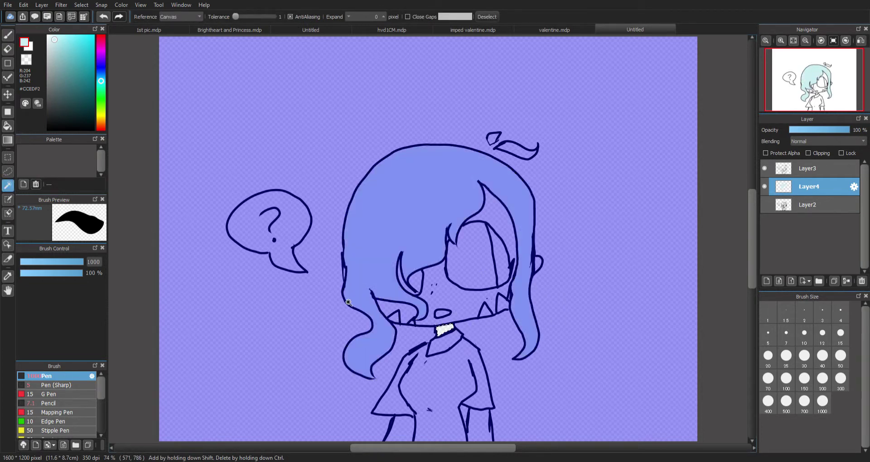
key(b)
drag(52, 68, 32, 145)
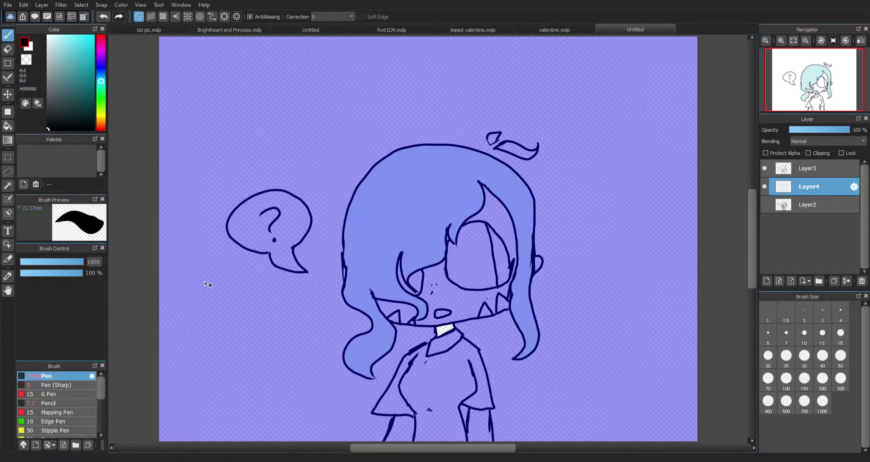
drag(447, 337, 445, 332)
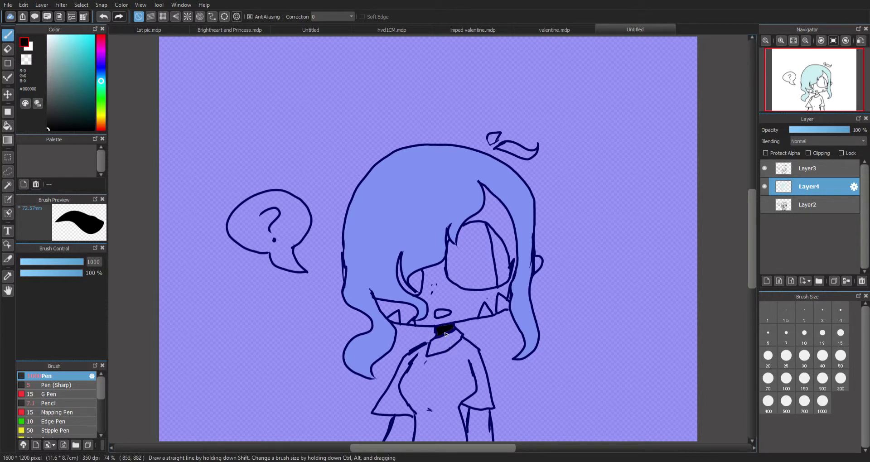
Step: Select the iris of the larger, uncovered eye and paint it orange #F5B371
key(w)
click(475, 273)
key(b)
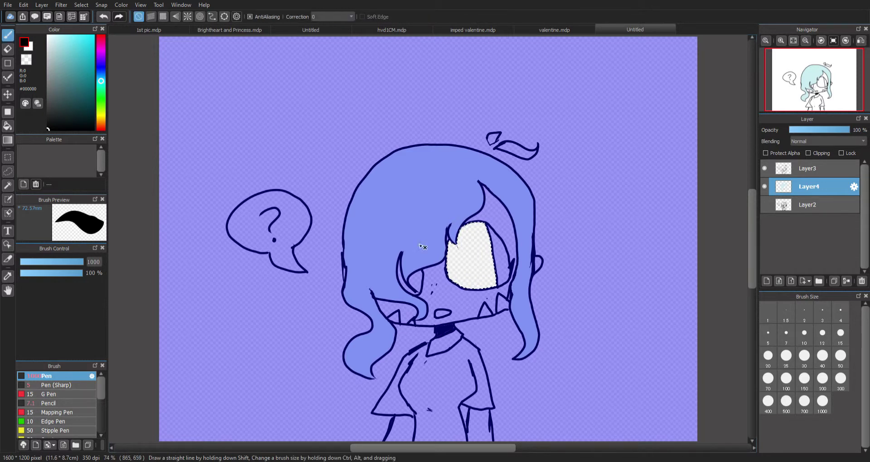
click(101, 122)
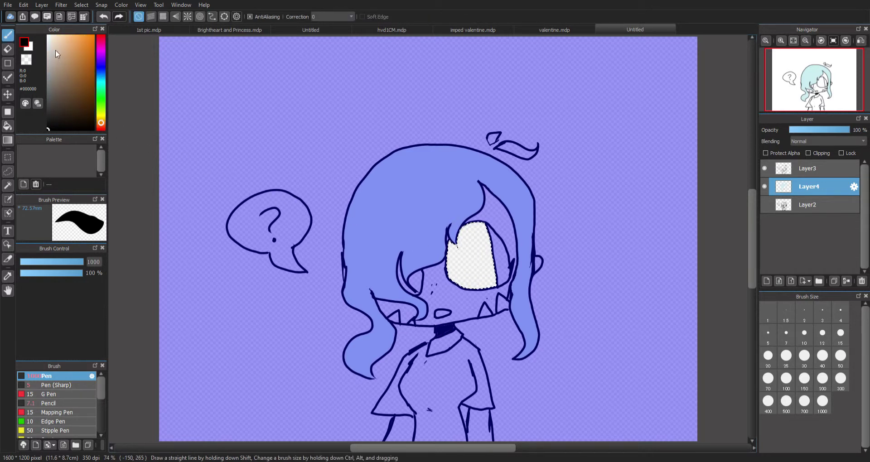
drag(56, 51, 73, 39)
click(474, 280)
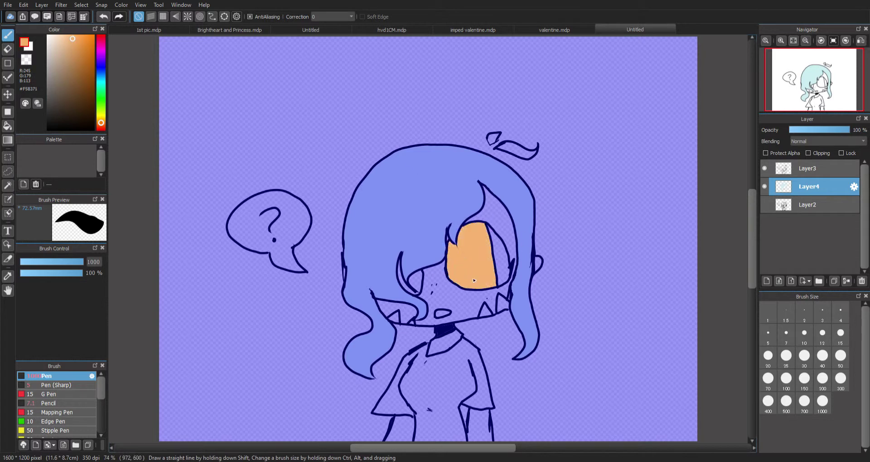
Step: Select the visible part of the eye under the fringe and paint it the same orange
key(w)
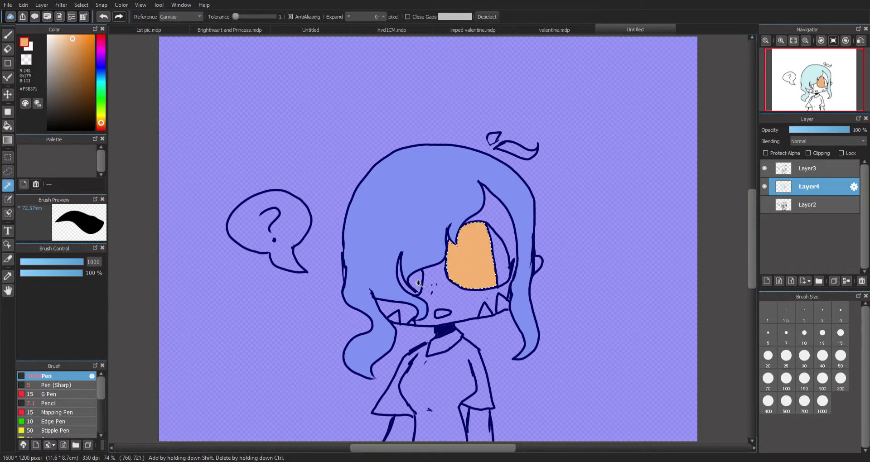
click(418, 281)
key(b)
click(434, 312)
key(w)
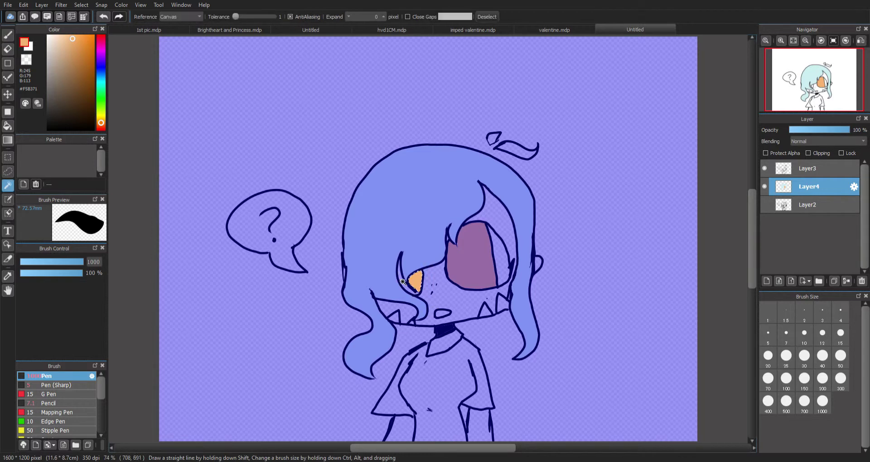
Step: Select the thin sliver beside the iris under the fringe and paint it orange #F5B371
click(402, 277)
key(b)
click(442, 301)
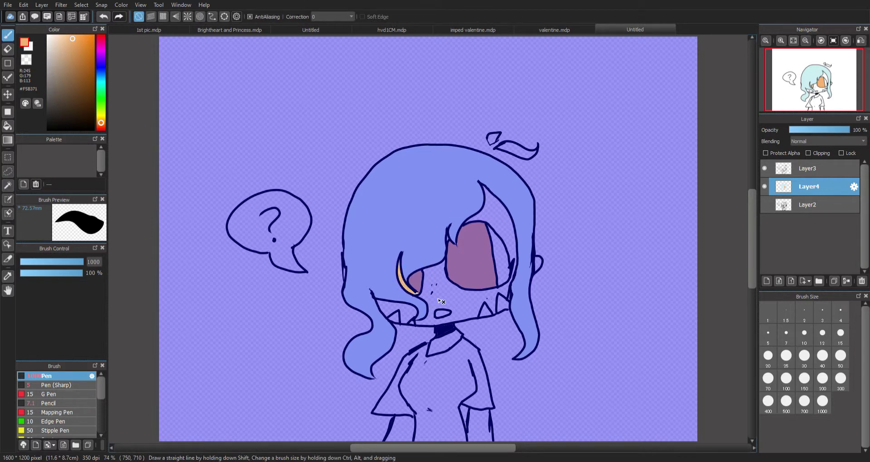
Step: Select the two triangular marks on the cheek below the larger eye one by one and paint them peach #F2CBA5
key(w)
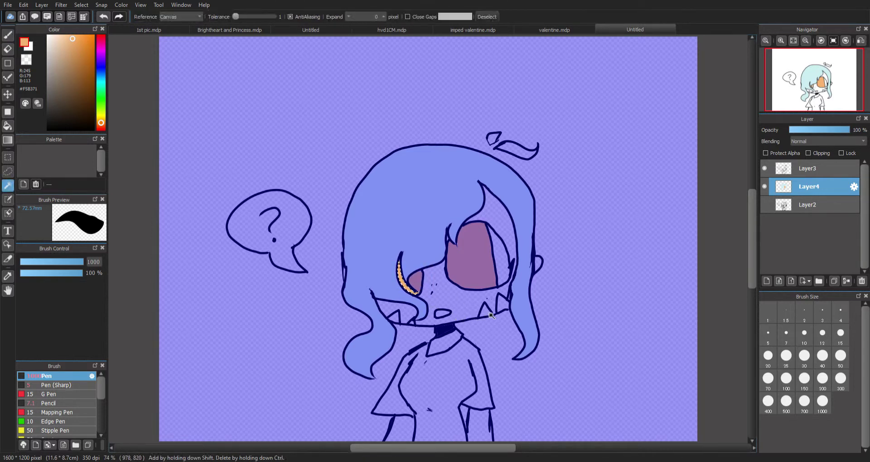
click(486, 312)
key(b)
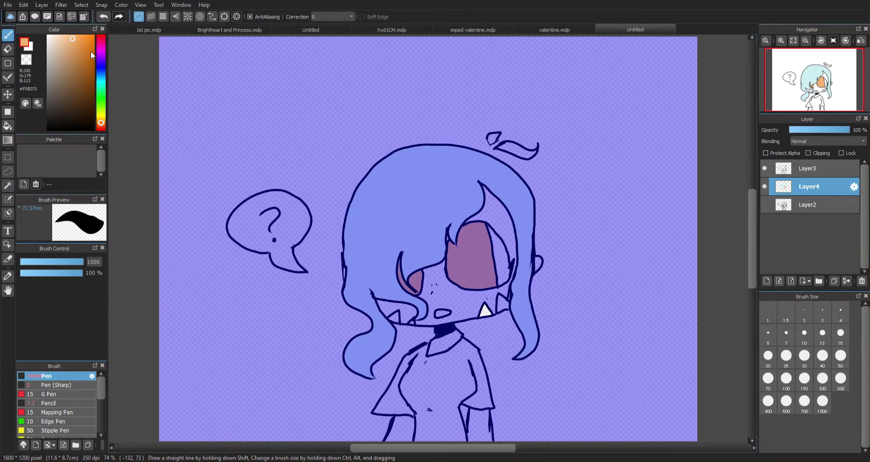
drag(64, 43, 62, 40)
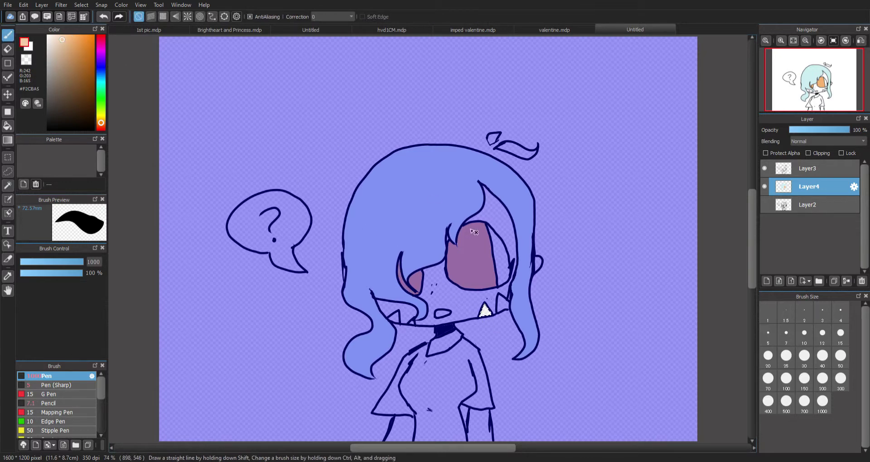
key(w)
click(506, 308)
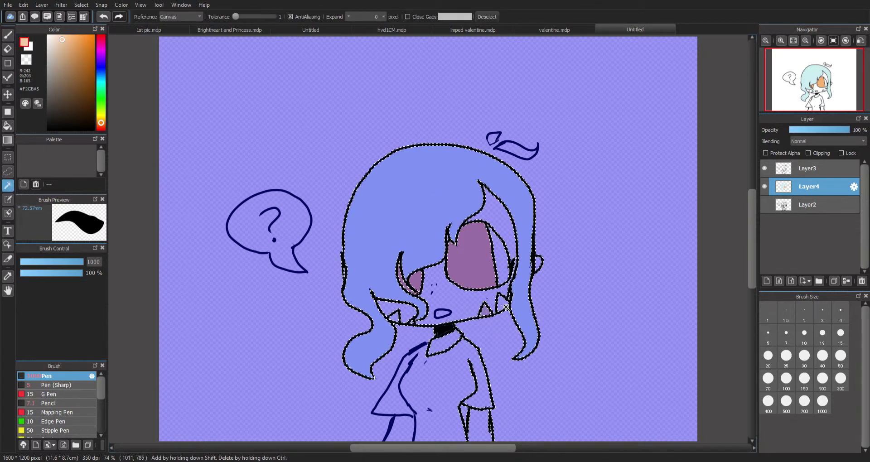
click(503, 303)
key(g)
click(502, 302)
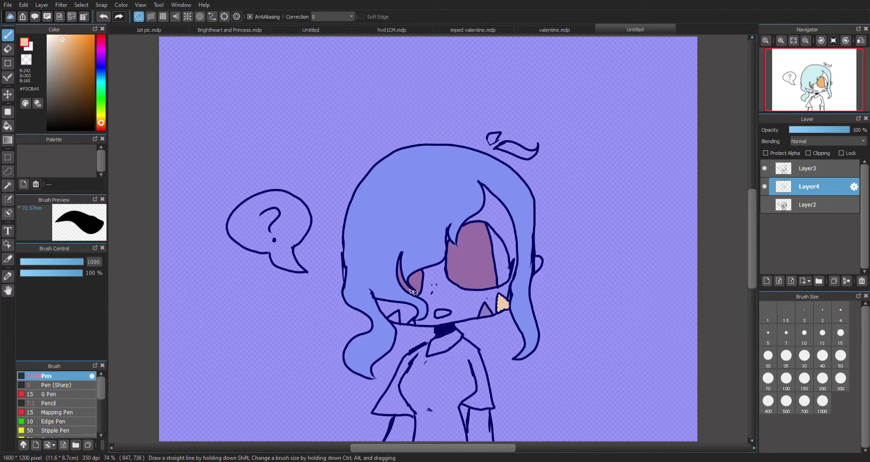
Step: Select the two triangular marks on the opposite cheek, beside the curled hair lock, and paint them the same peach
key(w)
click(397, 320)
key(b)
key(w)
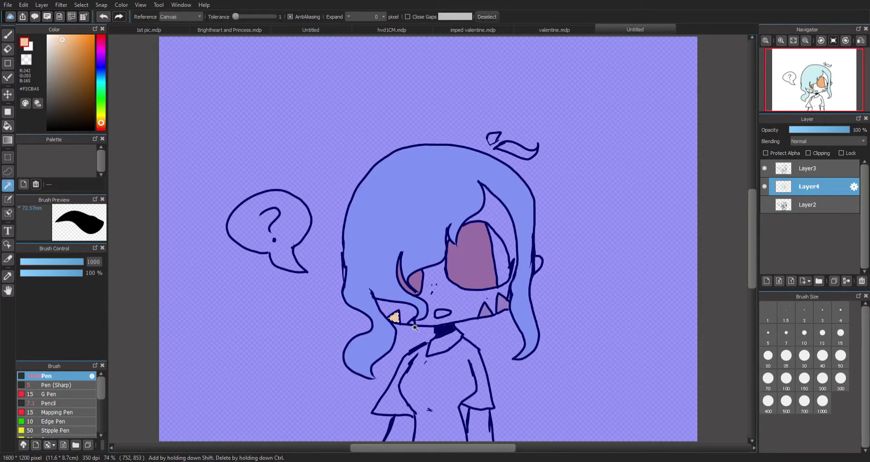
click(417, 326)
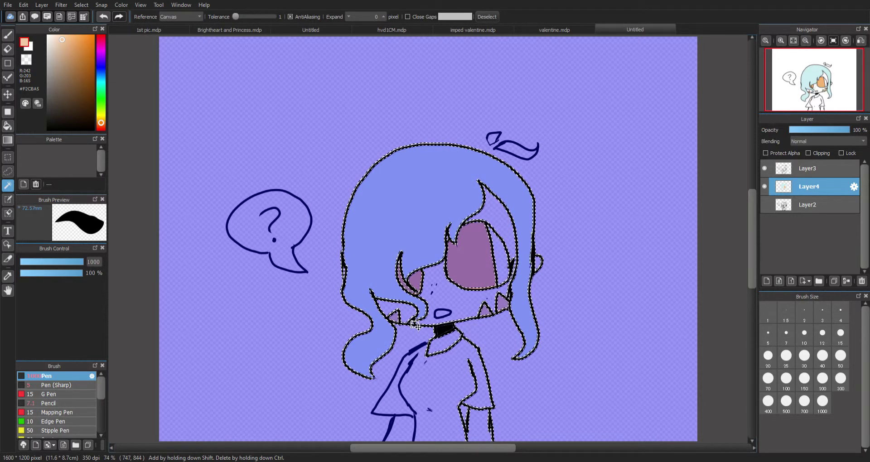
click(415, 323)
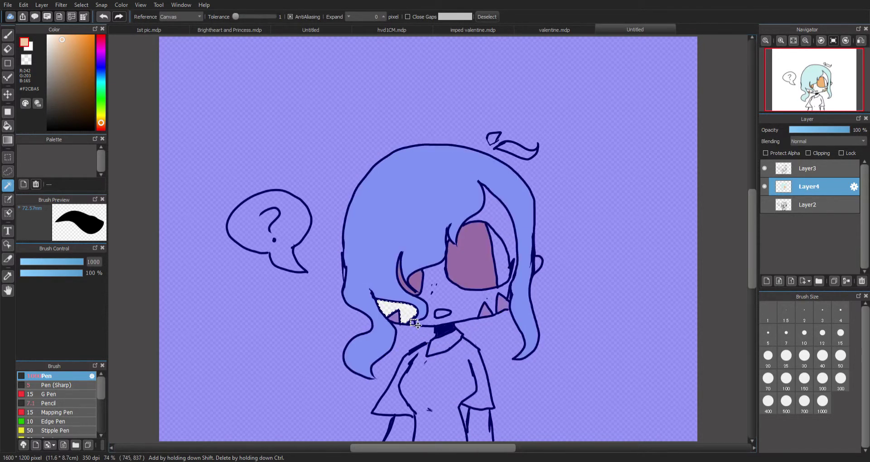
key(ctrl+u)
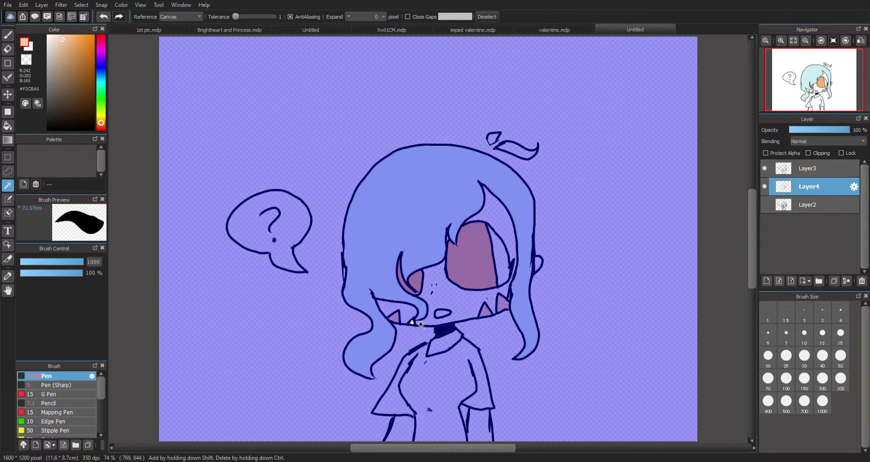
key(b)
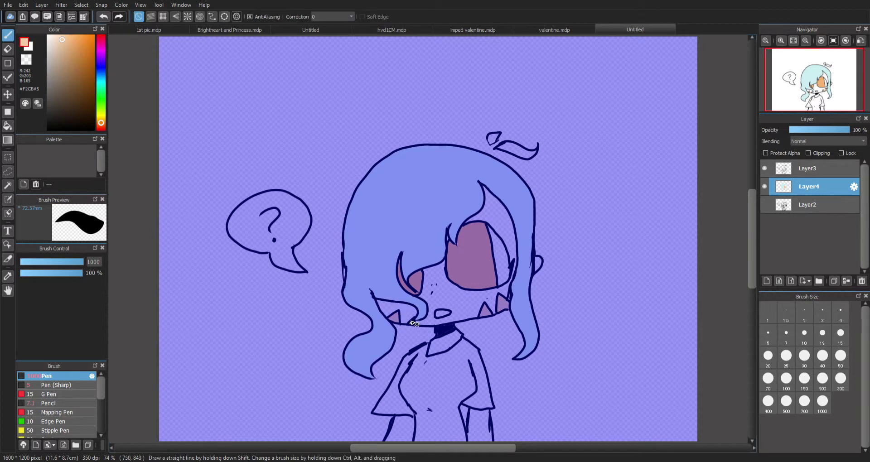
Step: Select the shirt's body and sleeves and paint them peach #F2CBA5
key(w)
click(449, 315)
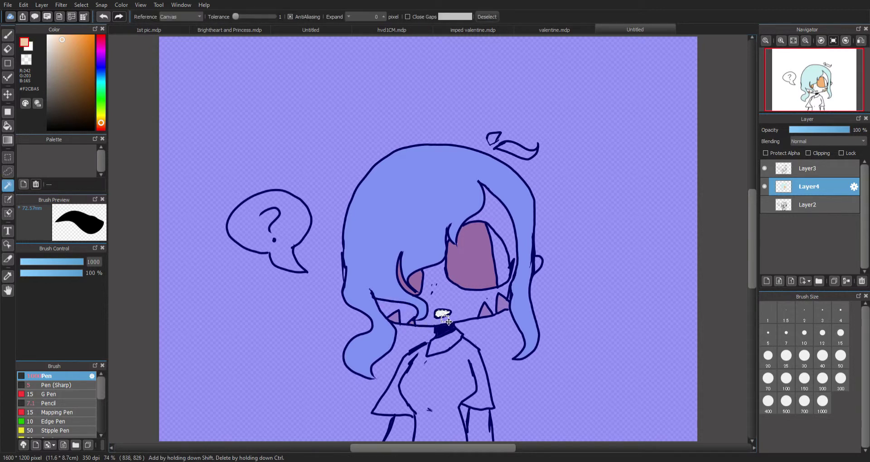
click(453, 369)
key(b)
drag(473, 377, 471, 372)
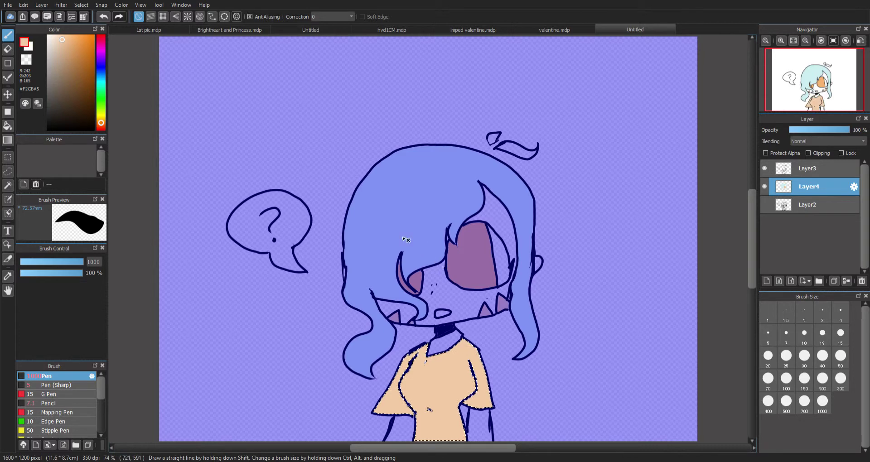
Step: Sample the hair's pale blue #CCEDF2 and paint the two loose strands floating above the head with it
key(w)
click(447, 245)
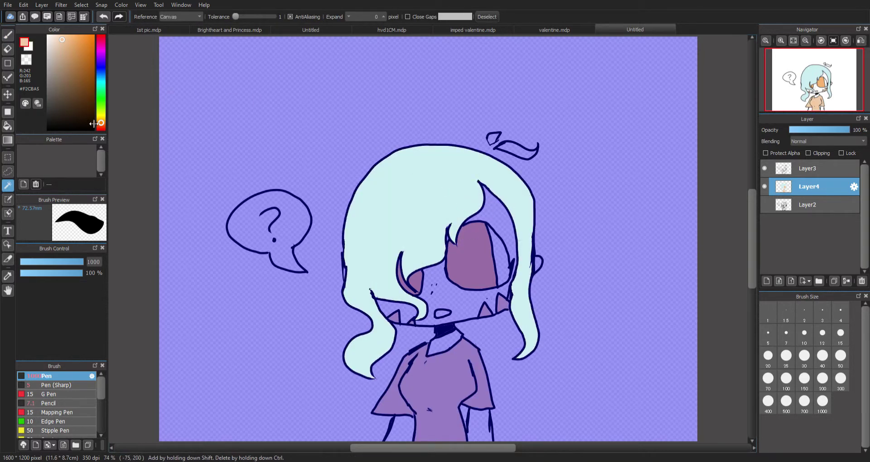
click(8, 275)
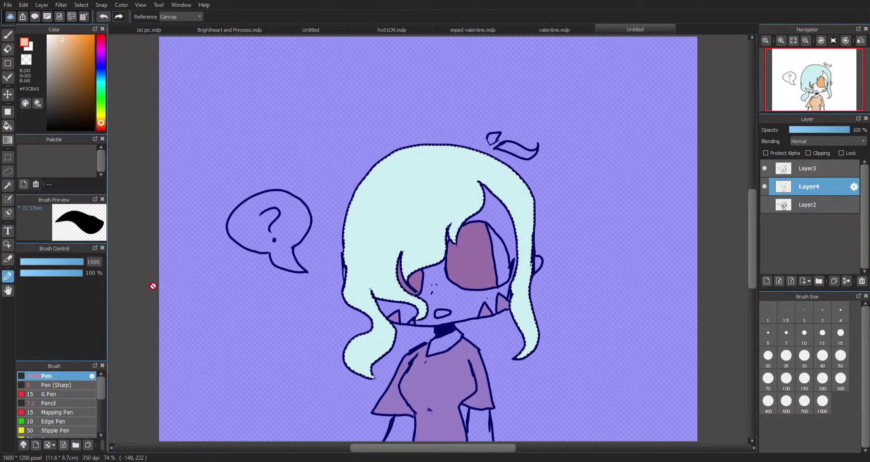
click(380, 230)
key(ctrl+d)
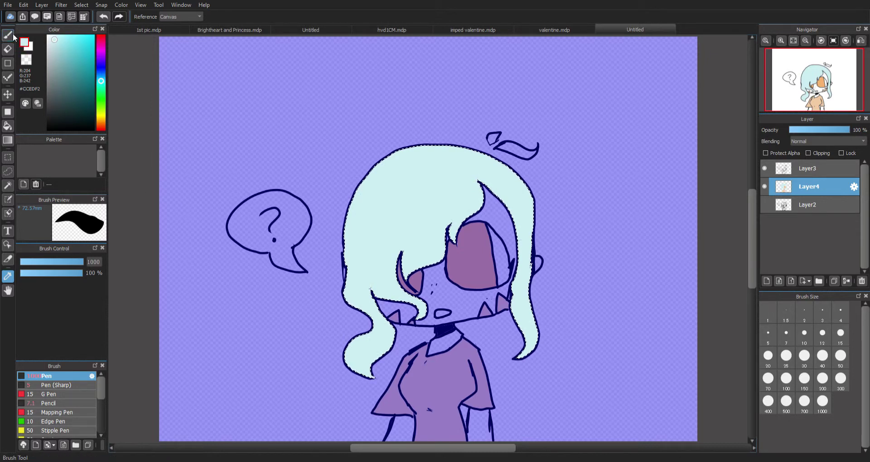
key(b)
key(ctrl+z)
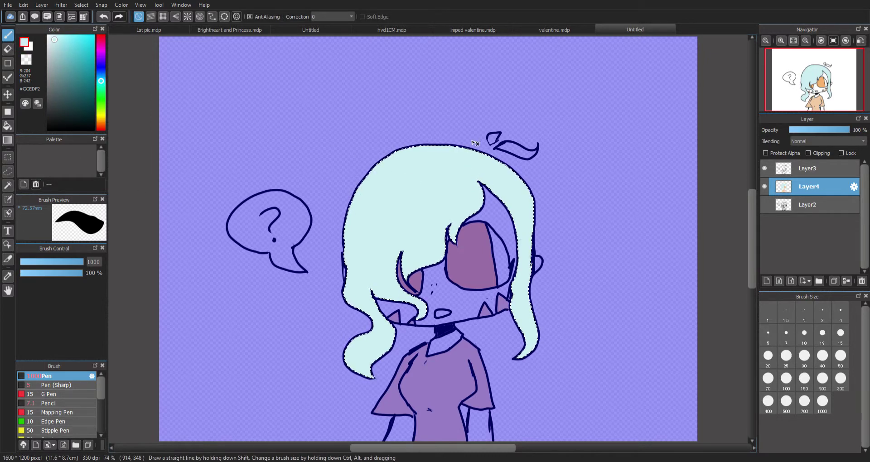
key(w)
click(494, 138)
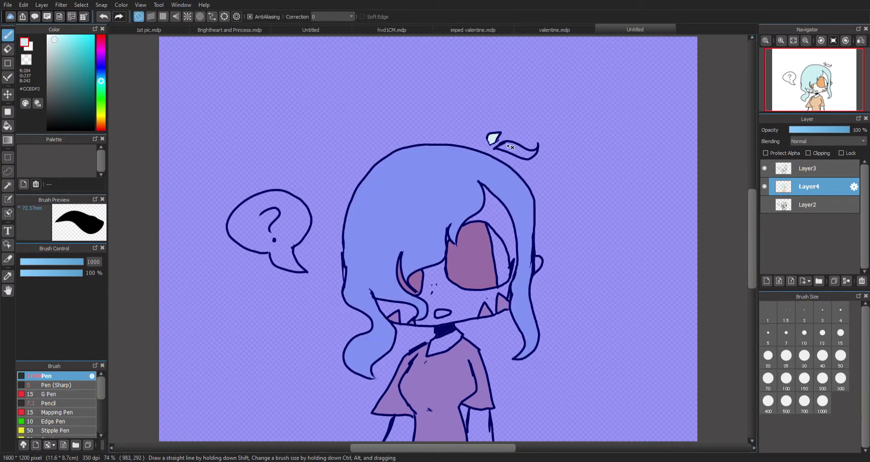
click(522, 155)
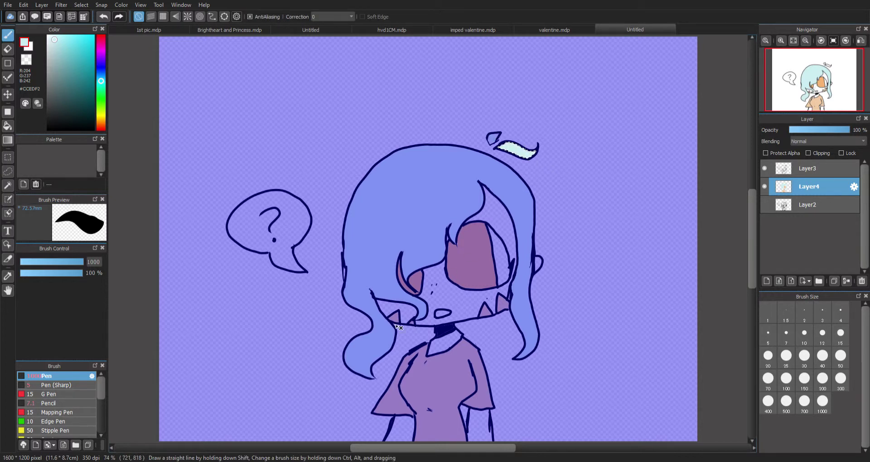
Step: Select the shirt and paint two pale blue horizontal stripes across its body and sleeves with a brush size of 13.3
click(444, 378)
key(b)
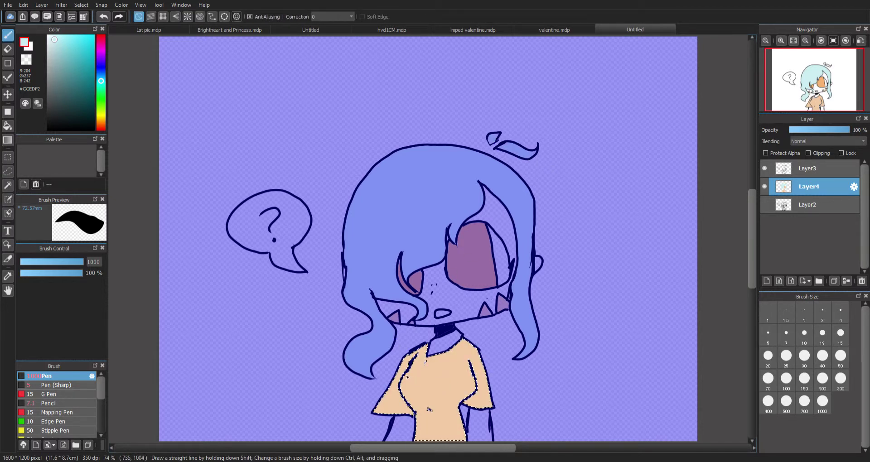
click(455, 384)
key(ctrl+z)
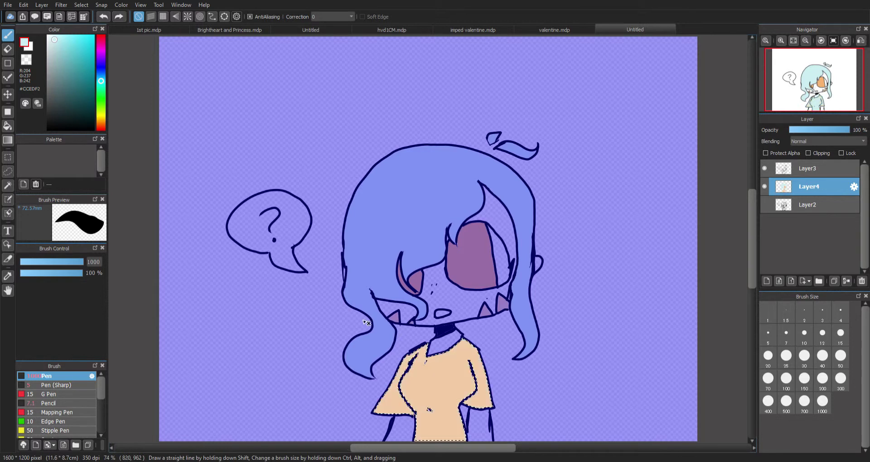
drag(93, 263, 21, 262)
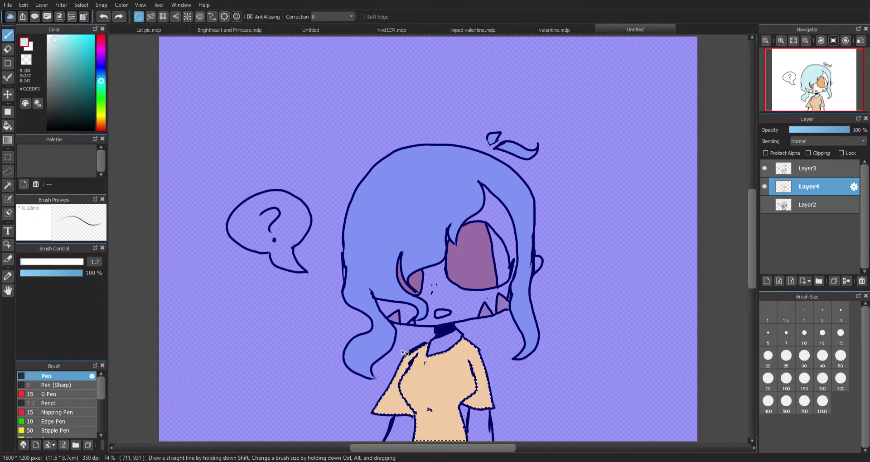
click(36, 262)
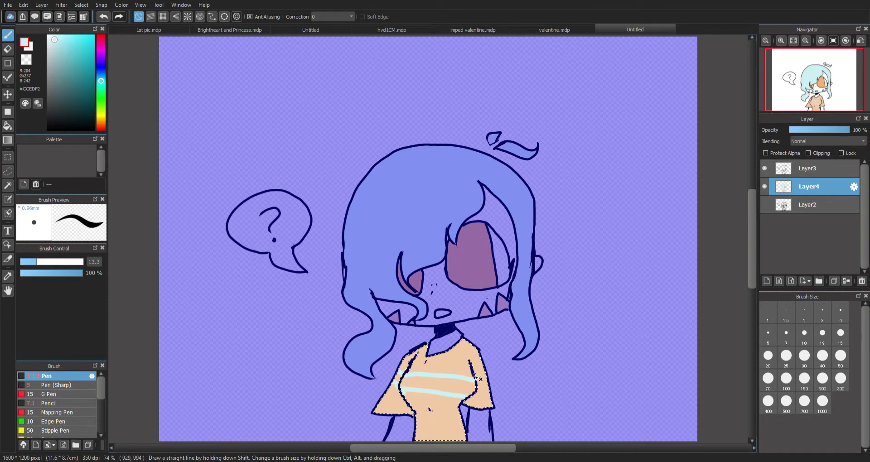
mouse_move(473, 377)
mouse_down()
mouse_move(487, 376)
mouse_move(477, 393)
mouse_move(496, 390)
mouse_up()
Step: Select the forearm under the sleeve on the speech-bubble side and try skin colour #FFDDB7 on it
key(w)
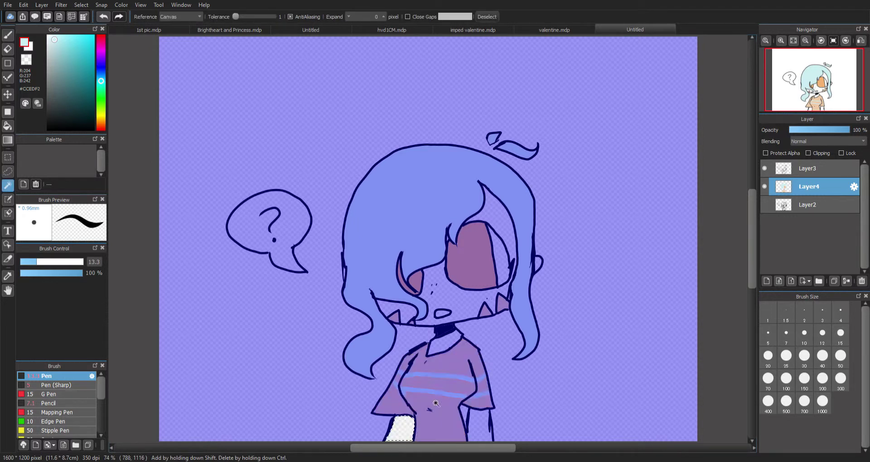
click(459, 353)
key(b)
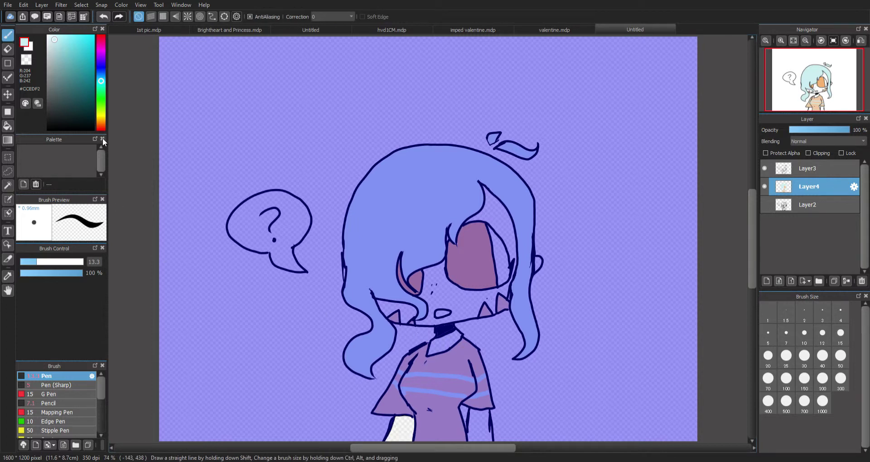
drag(105, 99, 101, 122)
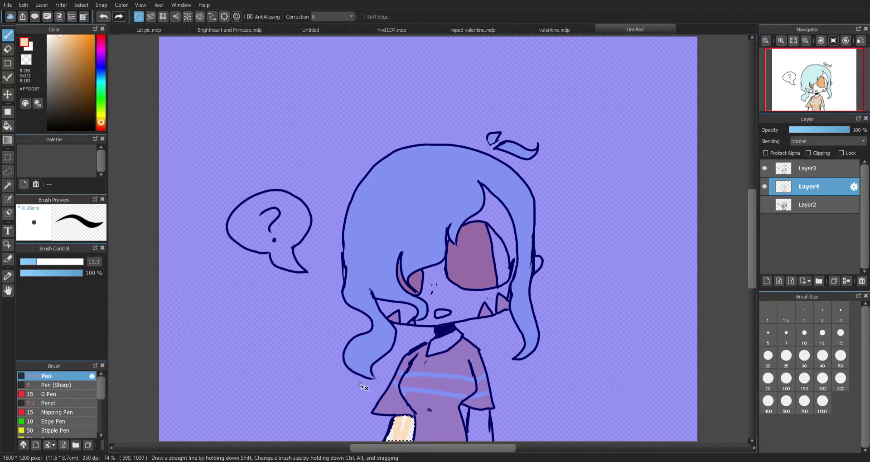
Step: Set the colour to #F5E0C9 and the brush size to 700, and paint the selected forearm
click(55, 39)
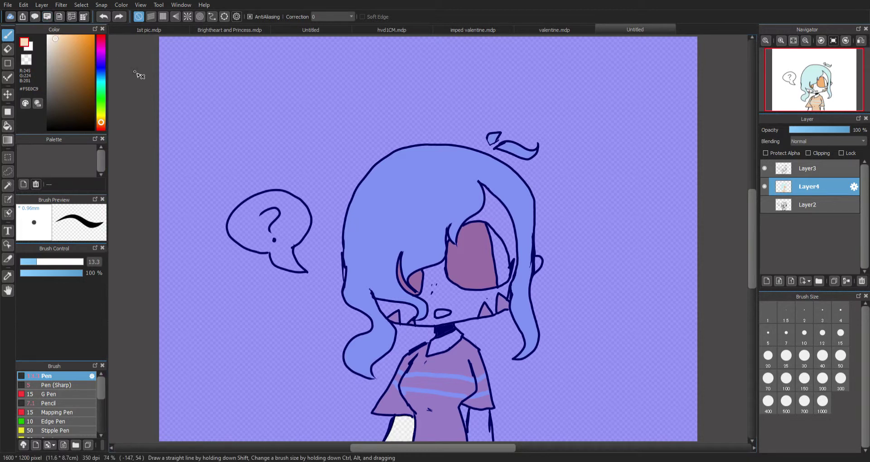
click(96, 262)
text(487)
key(Return)
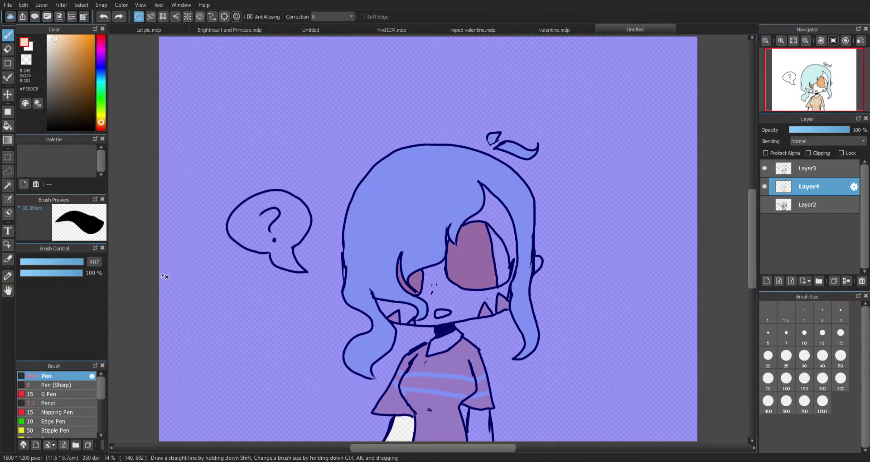
click(822, 401)
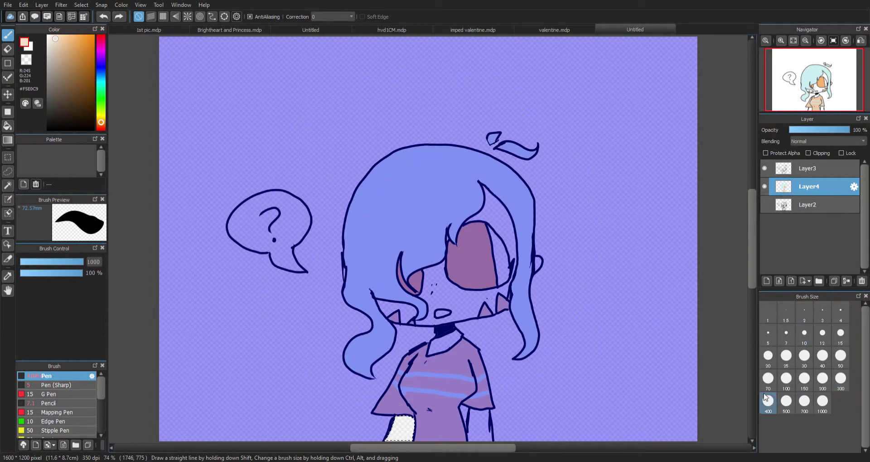
click(792, 404)
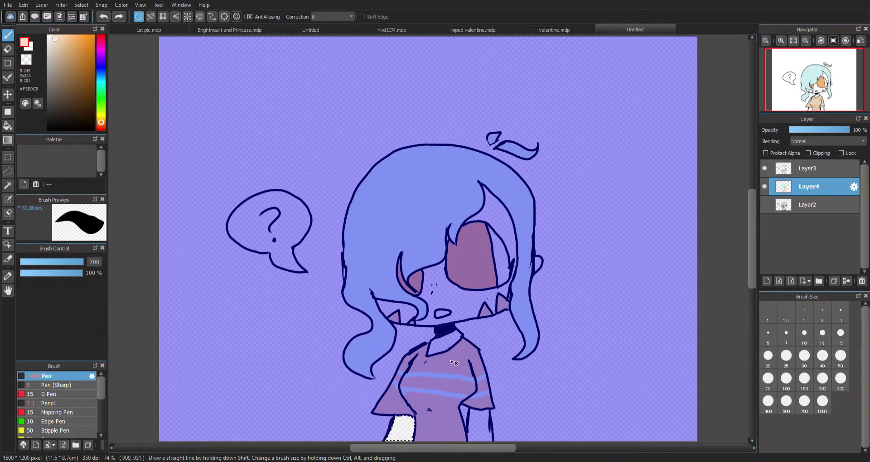
click(390, 438)
key(ctrl+z)
key(ctrl+z)
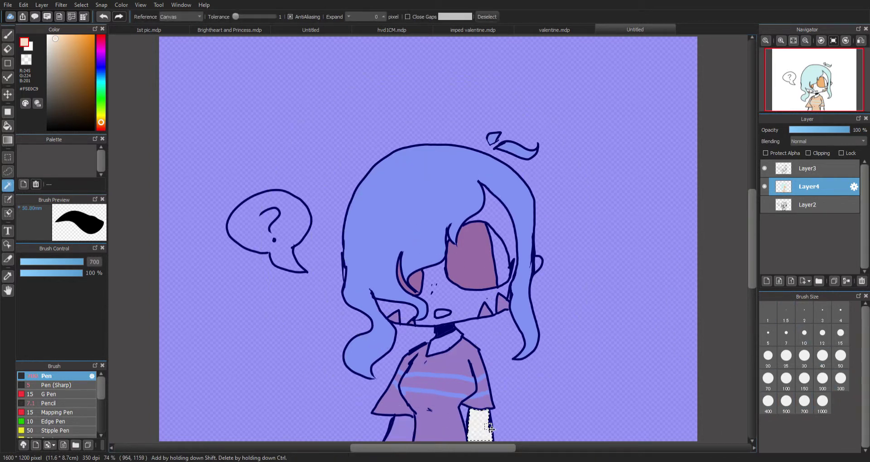
Step: Paint the other forearm in the same skin tone down to the canvas edge
key(u)
scroll(496, 448, down, 1)
drag(495, 448, 505, 420)
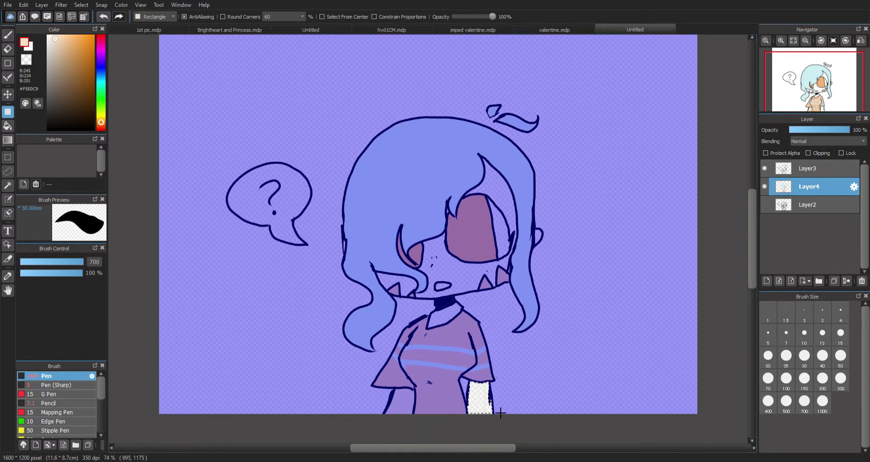
key(b)
click(495, 379)
Step: Paint the face and the area beneath the hair strand on the speech-bubble side in skin colour #F5E0C9
key(ctrl+z)
key(ctrl+z)
key(ctrl+z)
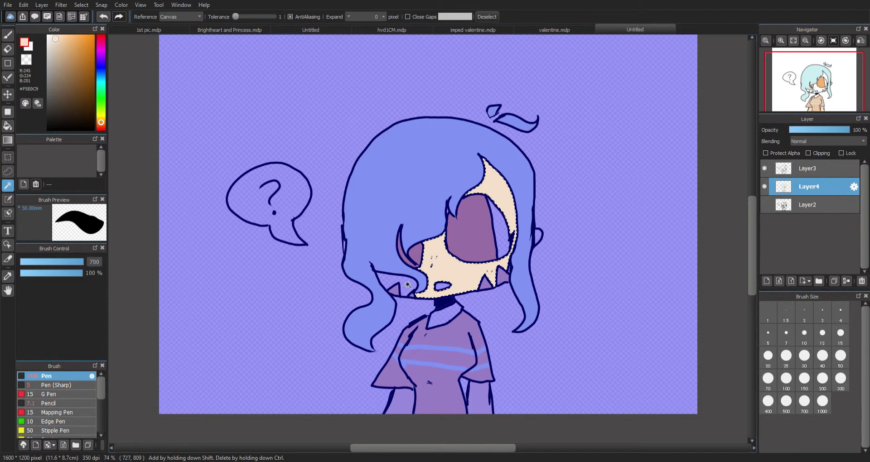
key(ctrl+z)
key(ctrl+z)
key(ctrl+z)
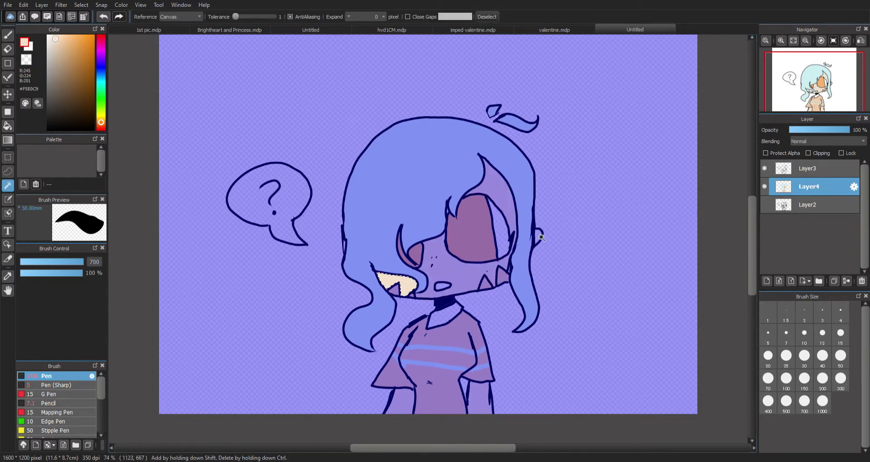
Step: Paint the small ear beside the hair and the neck above the collar in the same skin tone
key(ctrl+z)
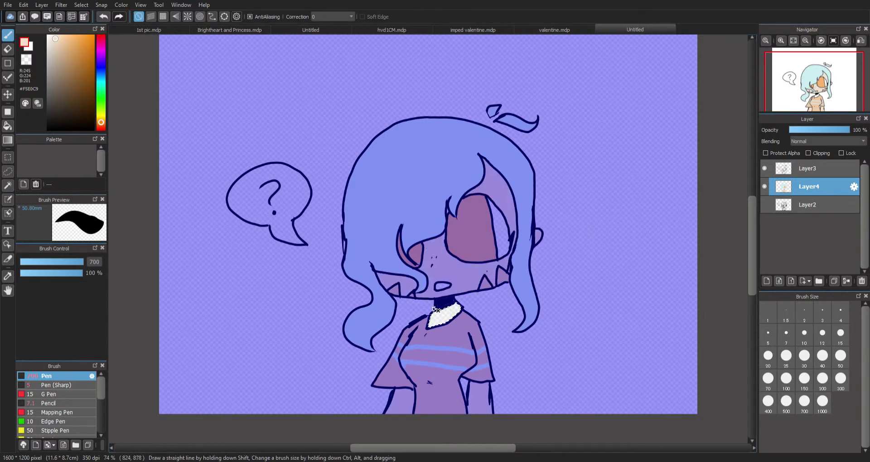
key(ctrl+z)
key(ctrl+z)
key(ctrl+z)
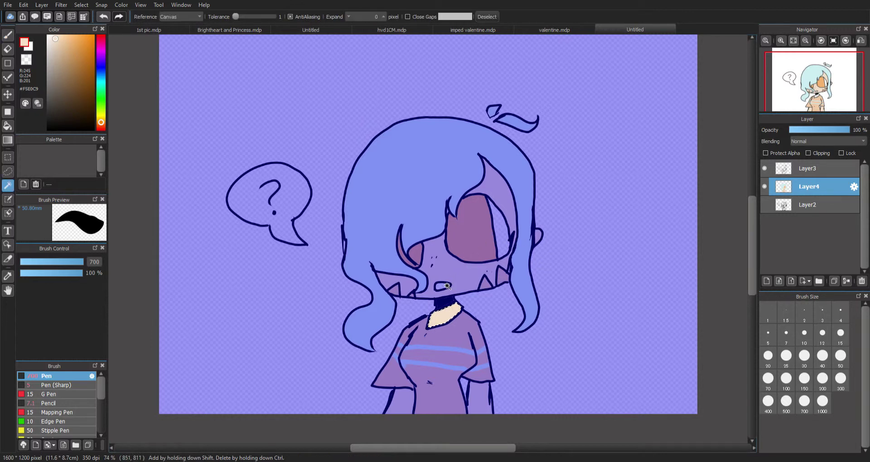
Step: Set the colour to red #EC6666 and fill the inside of the mouth
click(101, 37)
drag(64, 40, 73, 42)
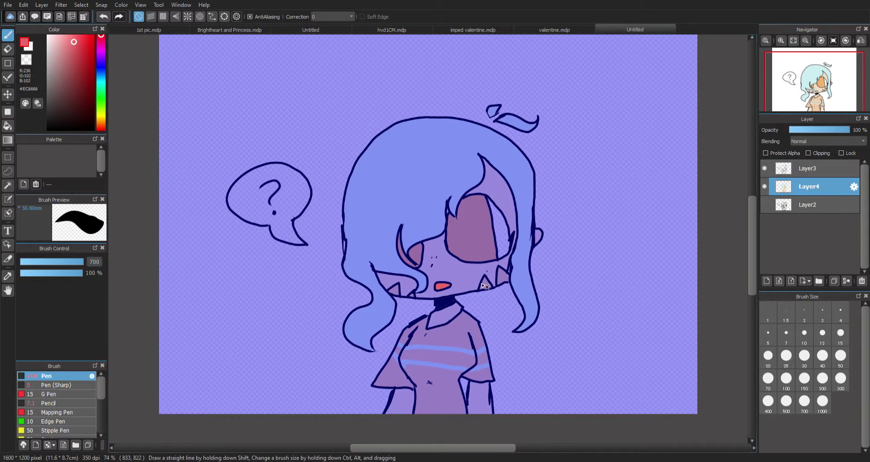
Step: Fill the white of the large eye and the speech bubble with #FFFFFF, and clear the selection
key(ctrl+y)
key(ctrl+y)
key(ctrl+y)
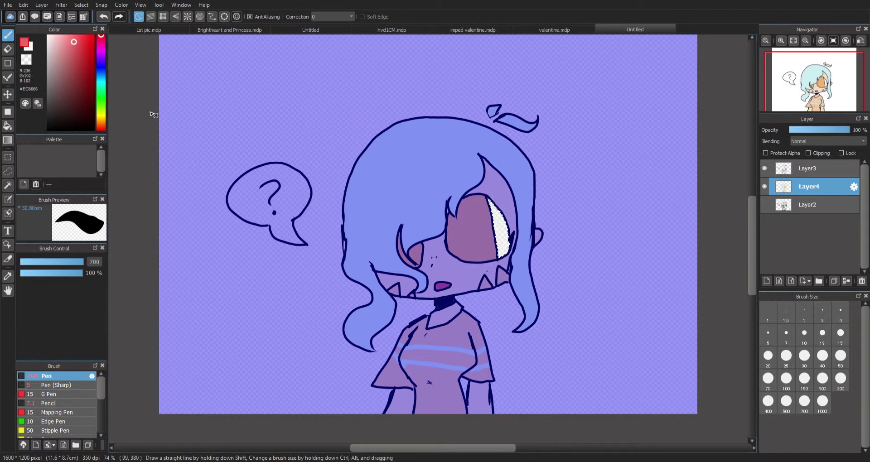
click(30, 37)
click(48, 35)
drag(497, 209, 505, 224)
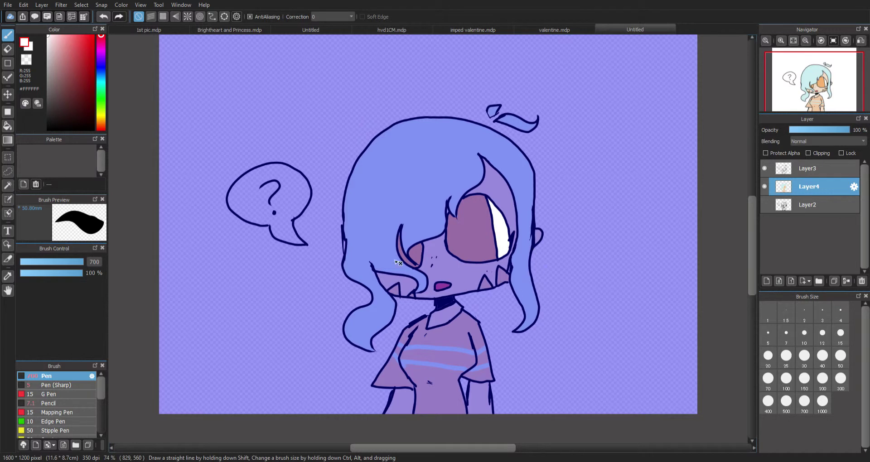
click(290, 198)
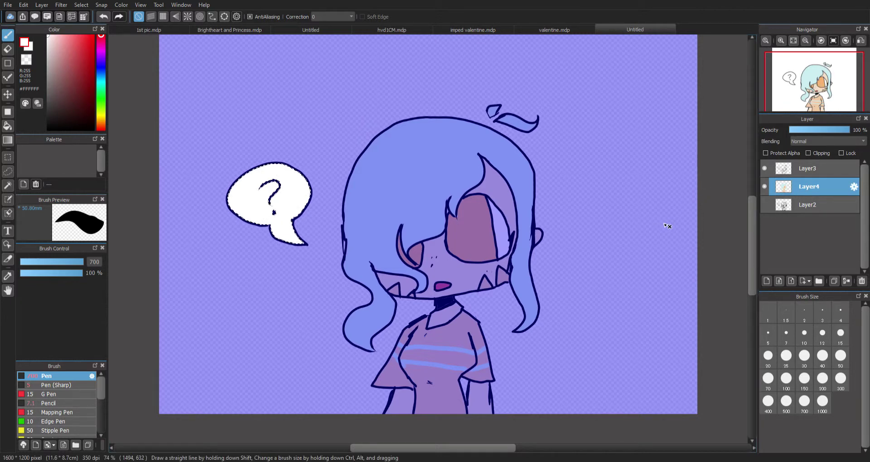
key(ctrl+d)
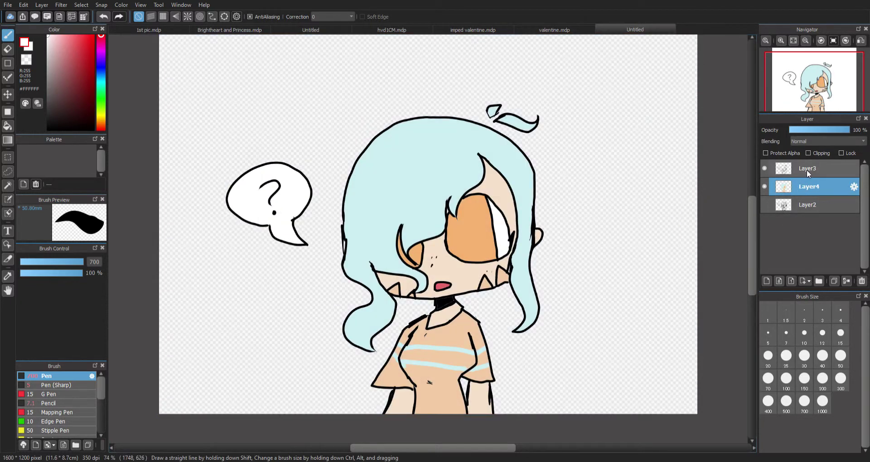
Step: On a new layer beneath Layer4, paint the whole area around the character and speech bubble light green #CBF78E
click(800, 206)
click(766, 281)
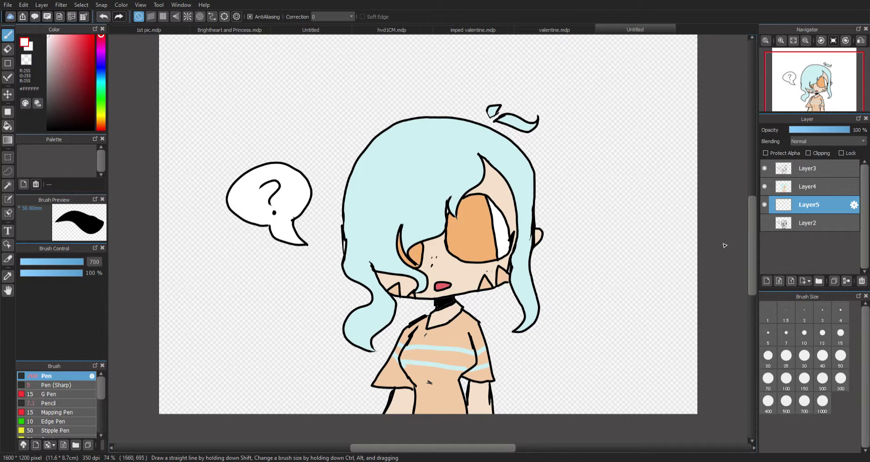
key(w)
click(589, 210)
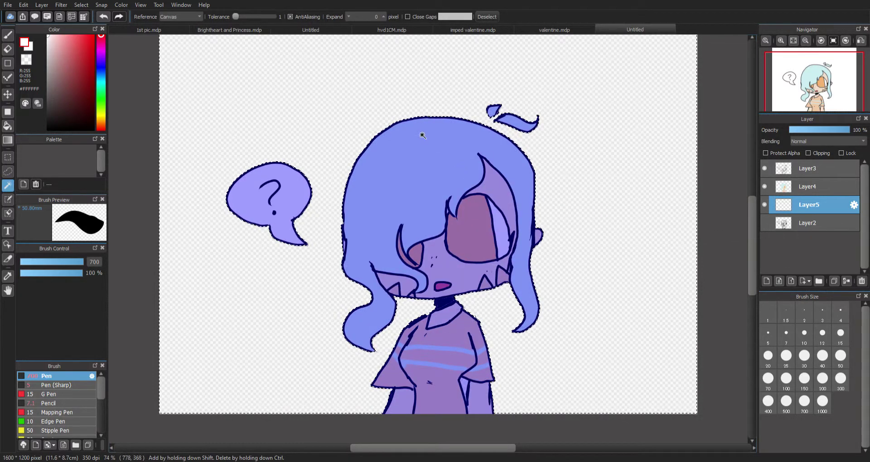
key(p)
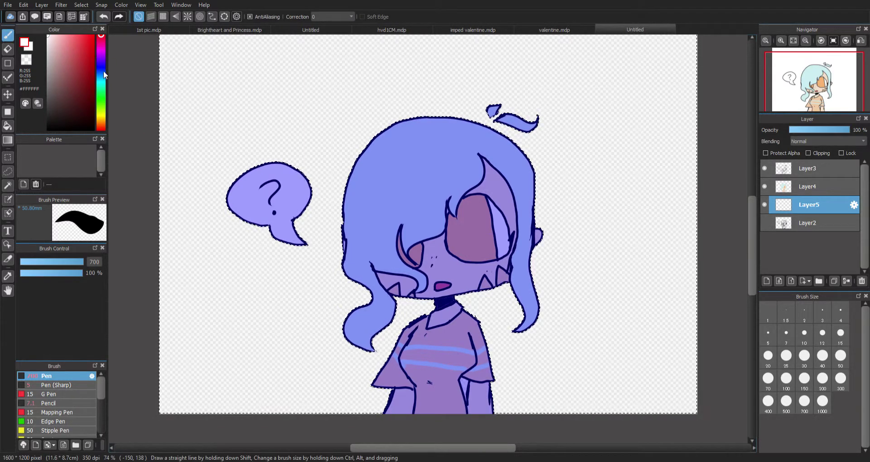
click(101, 108)
mouse_move(62, 55)
mouse_down()
mouse_move(94, 47)
mouse_move(72, 52)
mouse_move(67, 38)
mouse_up()
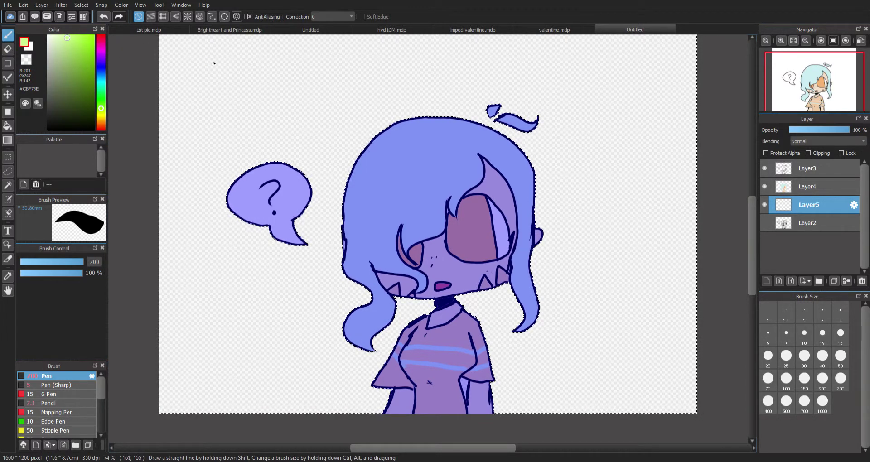
mouse_move(214, 63)
mouse_down()
mouse_move(210, 93)
mouse_move(312, 181)
mouse_move(534, 338)
mouse_move(544, 408)
mouse_move(424, 423)
mouse_move(245, 359)
mouse_up()
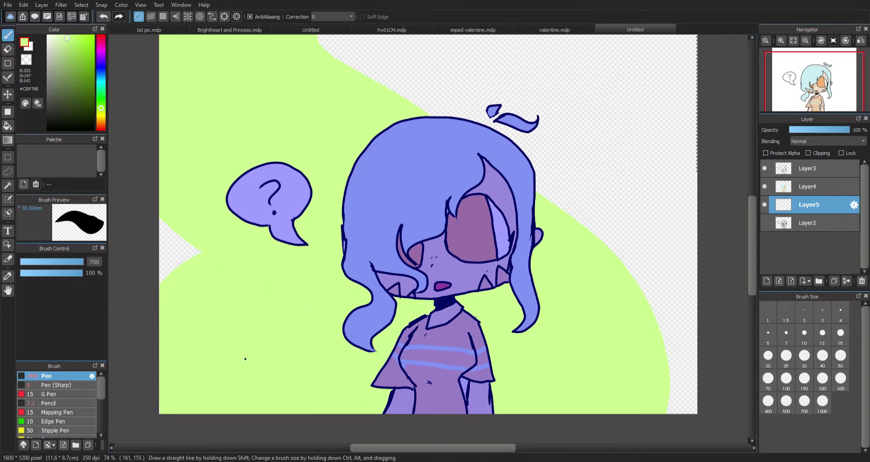
mouse_move(371, 136)
mouse_down()
mouse_move(431, 134)
mouse_move(324, 82)
mouse_move(577, 103)
mouse_move(674, 180)
mouse_move(662, 380)
mouse_up()
mouse_move(576, 301)
mouse_down()
mouse_move(585, 224)
mouse_move(535, 118)
mouse_move(541, 106)
mouse_move(585, 120)
mouse_move(654, 111)
mouse_up()
key(ctrl+a)
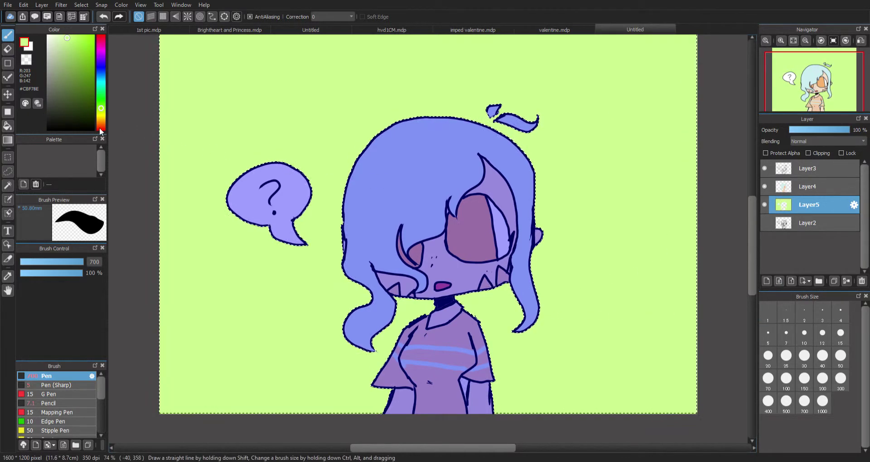
Step: Paint loose curving swirls over the green background with the Watercolor brush at size 50 in #C8E2A4, and clear the selection
key(ctrl+d)
drag(105, 395, 99, 409)
click(82, 406)
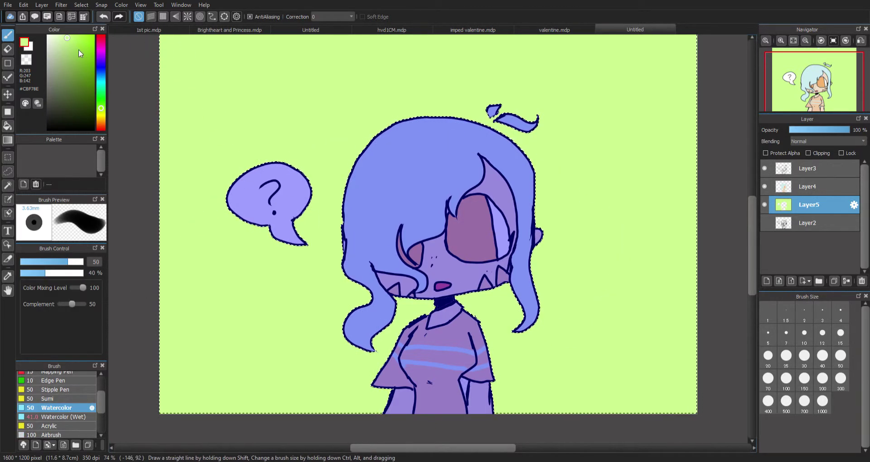
click(61, 47)
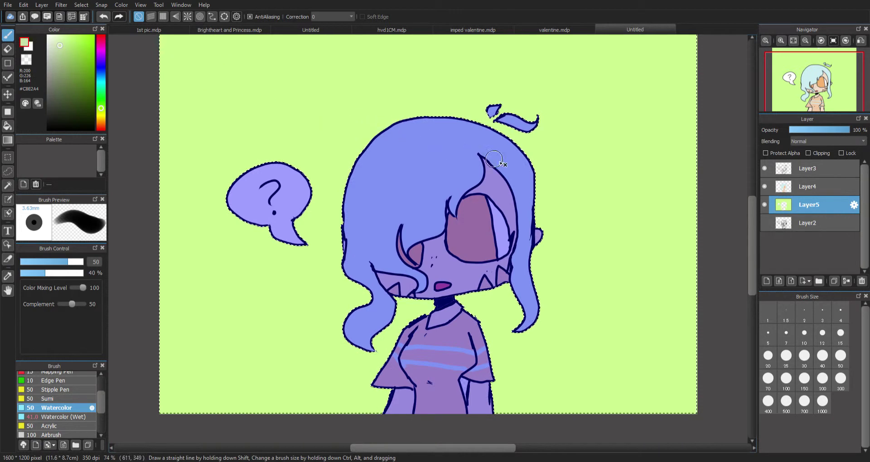
mouse_move(498, 159)
mouse_down()
mouse_move(537, 381)
mouse_move(487, 434)
mouse_up()
mouse_move(370, 368)
mouse_down()
mouse_move(292, 397)
mouse_move(195, 254)
mouse_move(335, 161)
mouse_up()
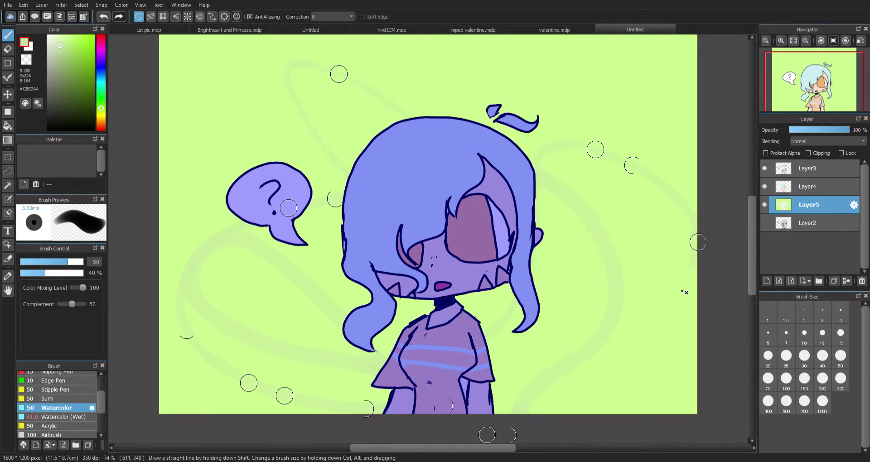
key(ctrl+i)
key(ctrl+d)
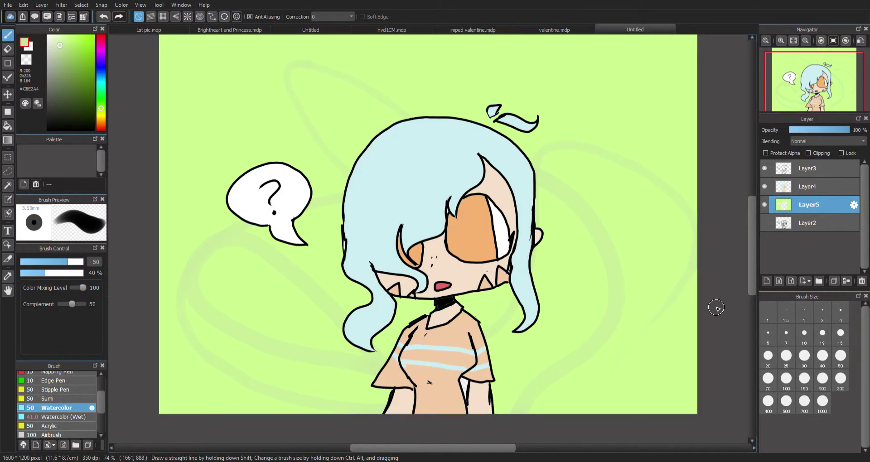
Step: Draw a small signature in black #000000 on Layer3, beside the shoulder under the thin hair strand, with the Pen brush at size 4.7
click(804, 180)
click(806, 170)
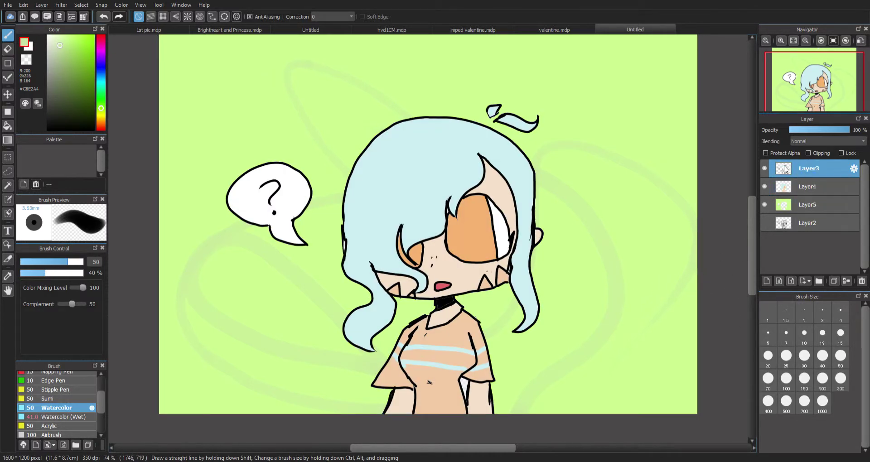
drag(70, 262, 28, 262)
scroll(96, 399, up, 3)
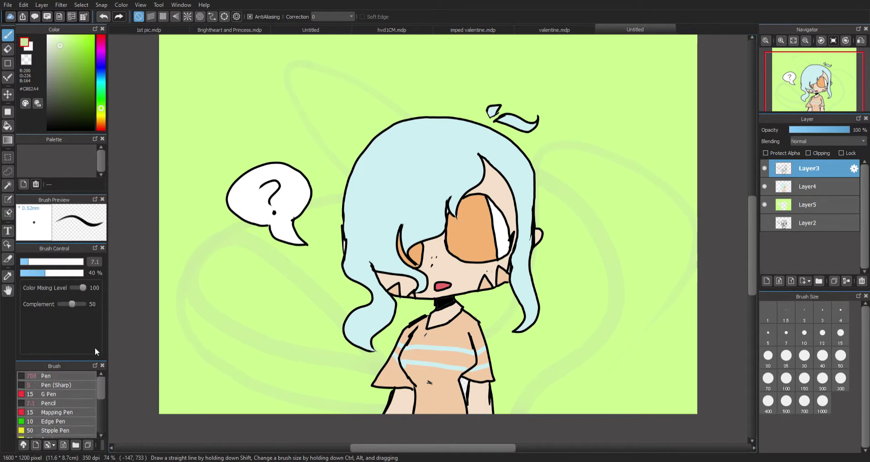
click(70, 376)
drag(56, 262, 25, 262)
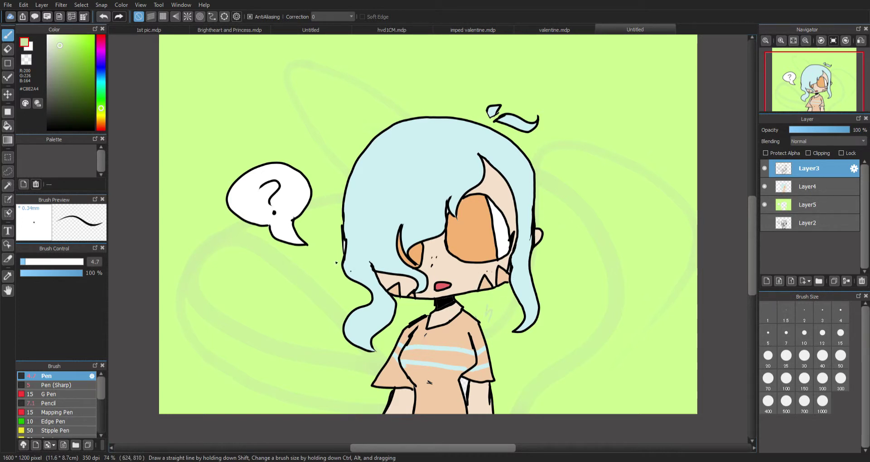
drag(54, 90, 2, 190)
click(449, 273)
drag(495, 301, 489, 316)
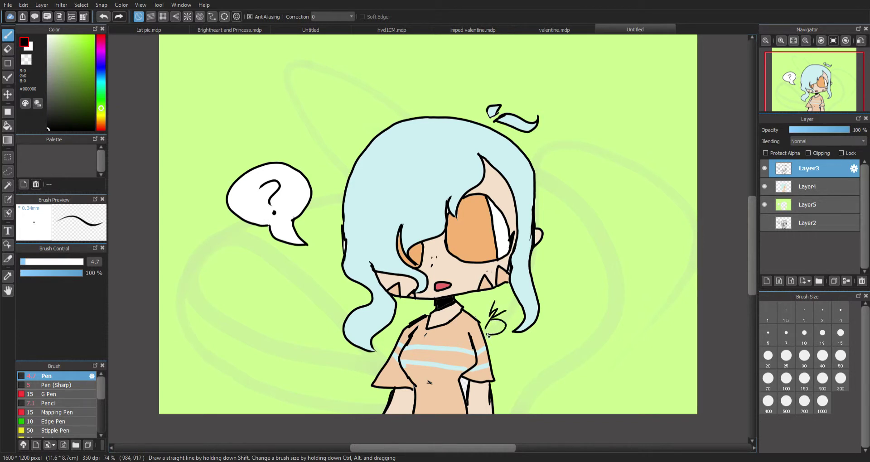
mouse_move(480, 313)
mouse_down()
mouse_move(473, 324)
mouse_move(496, 338)
mouse_up()
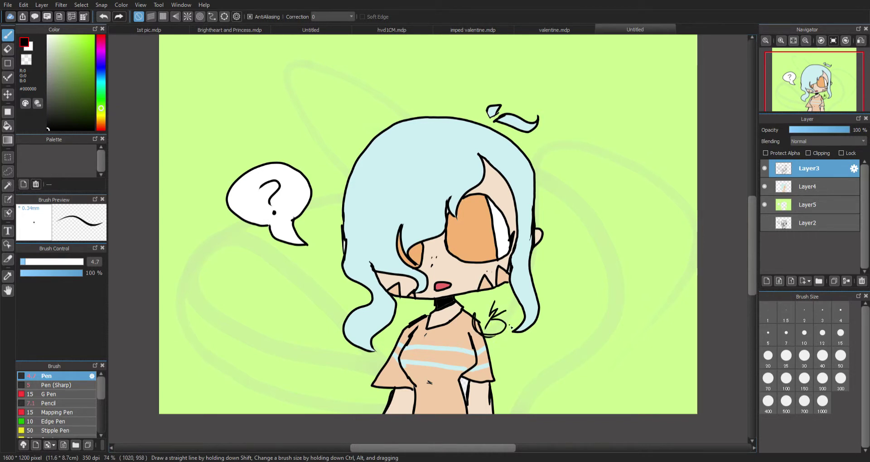